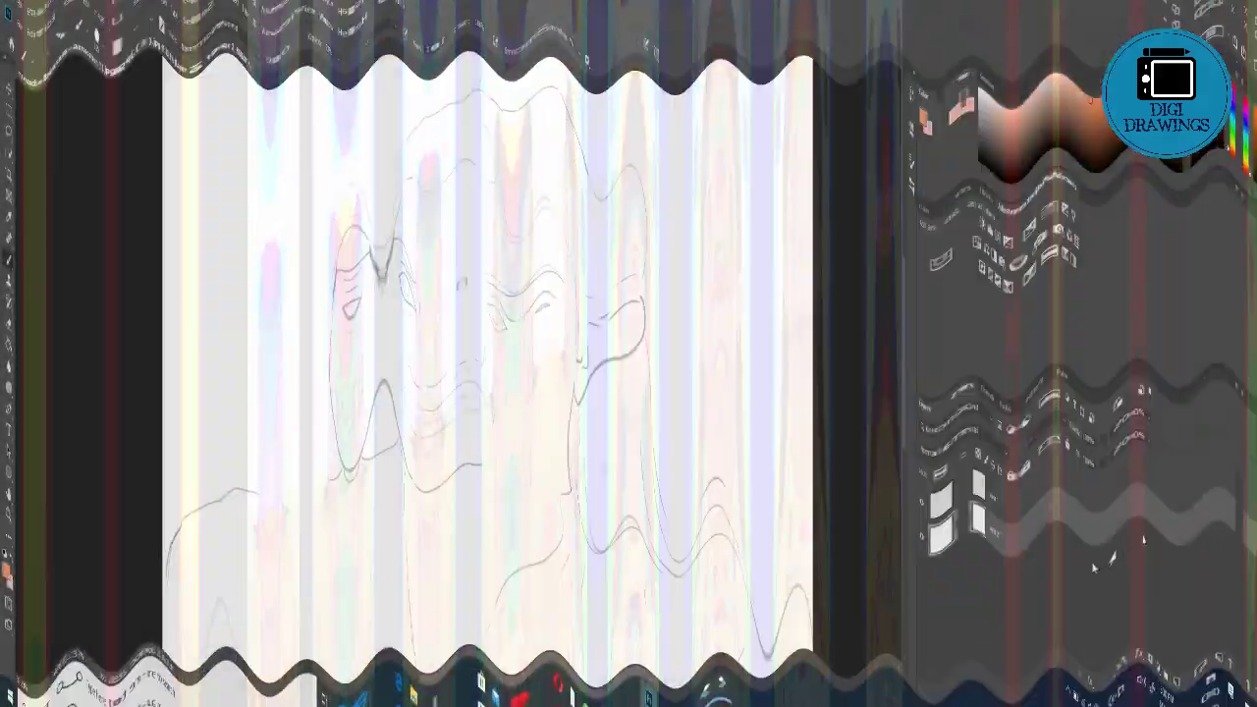
Paint a flat orange skin base over the face, head and neck on Layer 2
{"action": "mouse_move", "coordinate": [392, 285]}
{"action": "left_mouse_down"}
{"action": "mouse_move", "coordinate": [452, 314]}
{"action": "mouse_move", "coordinate": [511, 471]}
{"action": "left_mouse_up"}
{"action": "left_click_drag", "start_coordinate": [442, 196], "coordinate": [583, 281]}
{"action": "mouse_move", "coordinate": [569, 472]}
{"action": "left_mouse_down"}
{"action": "mouse_move", "coordinate": [412, 563]}
{"action": "mouse_move", "coordinate": [423, 609]}
{"action": "left_mouse_up"}
Shade the forehead, eyes, cheeks, neck and ear with darker red and orange tones
{"action": "scroll", "coordinate": [412, 564], "scroll_direction": "down", "scroll_amount": 2}
{"action": "left_click_drag", "start_coordinate": [603, 295], "coordinate": [643, 226]}
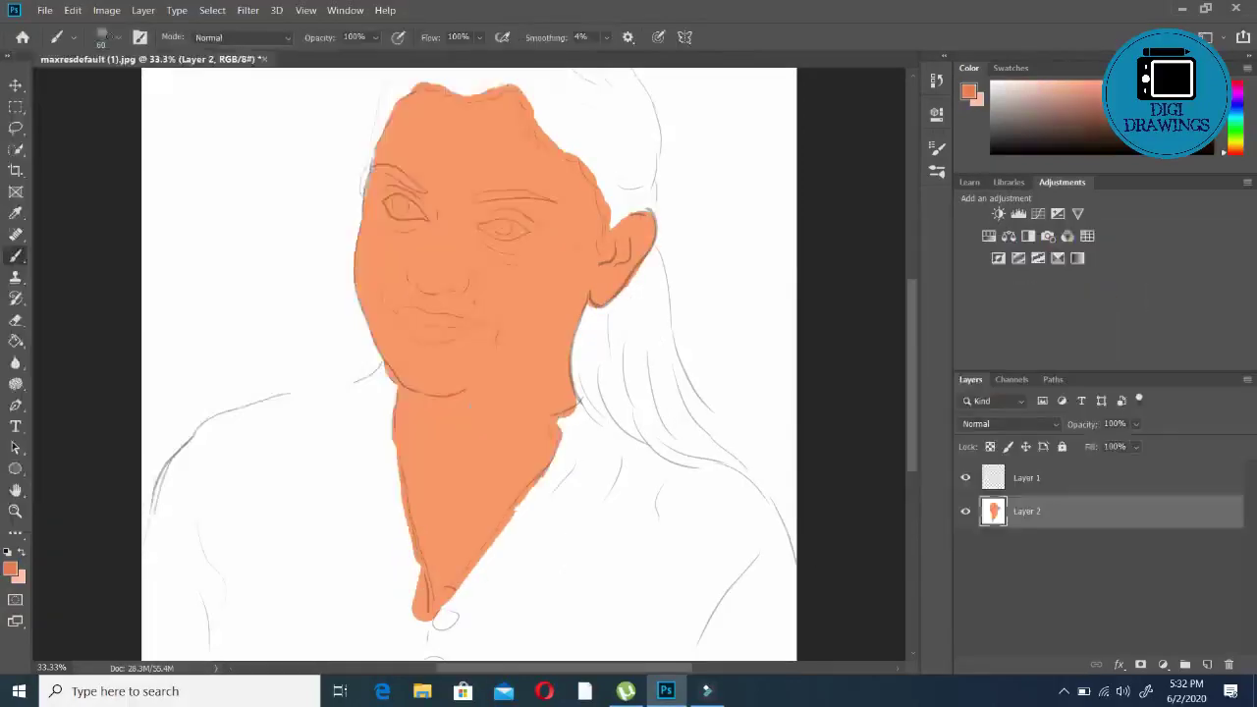
{"action": "left_click_drag", "start_coordinate": [409, 126], "coordinate": [384, 157]}
{"action": "mouse_move", "coordinate": [378, 197]}
{"action": "left_mouse_down"}
{"action": "mouse_move", "coordinate": [432, 224]}
{"action": "mouse_move", "coordinate": [540, 236]}
{"action": "left_mouse_up"}
{"action": "left_click_drag", "start_coordinate": [407, 254], "coordinate": [384, 316]}
{"action": "left_click_drag", "start_coordinate": [487, 294], "coordinate": [496, 354]}
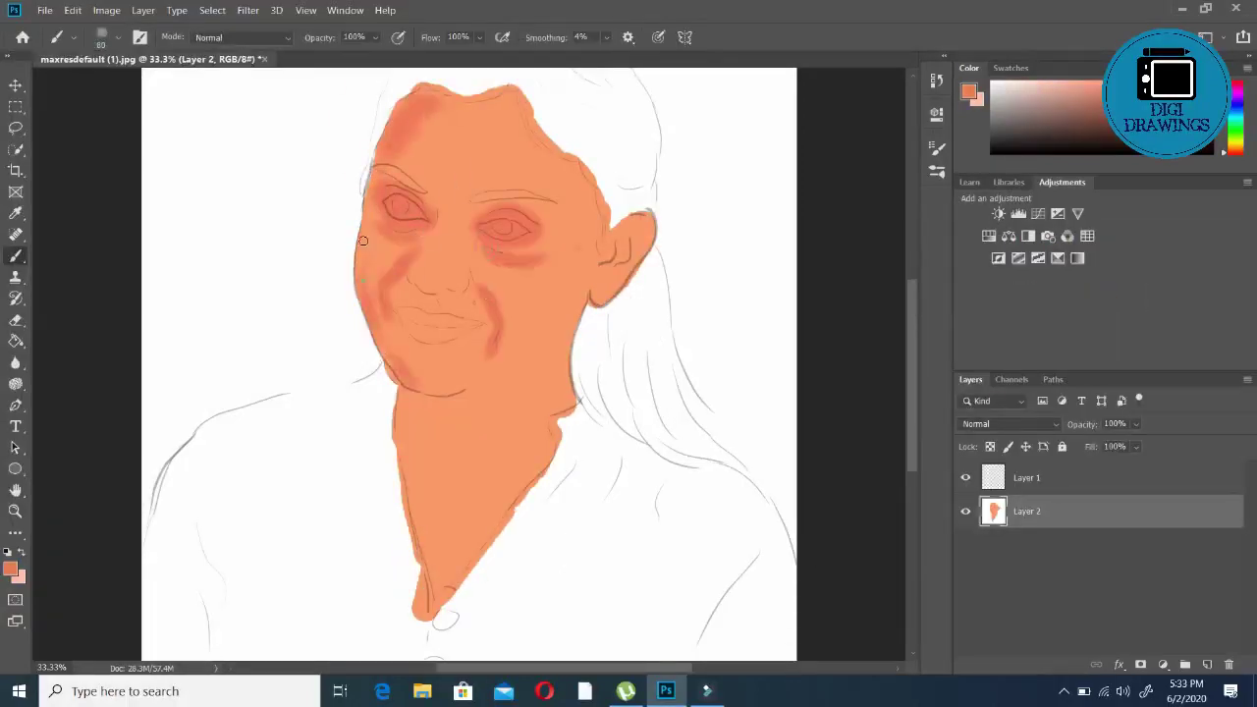
{"action": "left_click_drag", "start_coordinate": [393, 397], "coordinate": [472, 501]}
{"action": "left_click_drag", "start_coordinate": [481, 368], "coordinate": [540, 423]}
Deepen the shadows on the head, neck edge and face, and paint a black right eyebrow
{"action": "left_click_drag", "start_coordinate": [413, 412], "coordinate": [462, 452]}
{"action": "left_click_drag", "start_coordinate": [601, 270], "coordinate": [628, 234]}
{"action": "left_click_drag", "start_coordinate": [432, 89], "coordinate": [604, 201]}
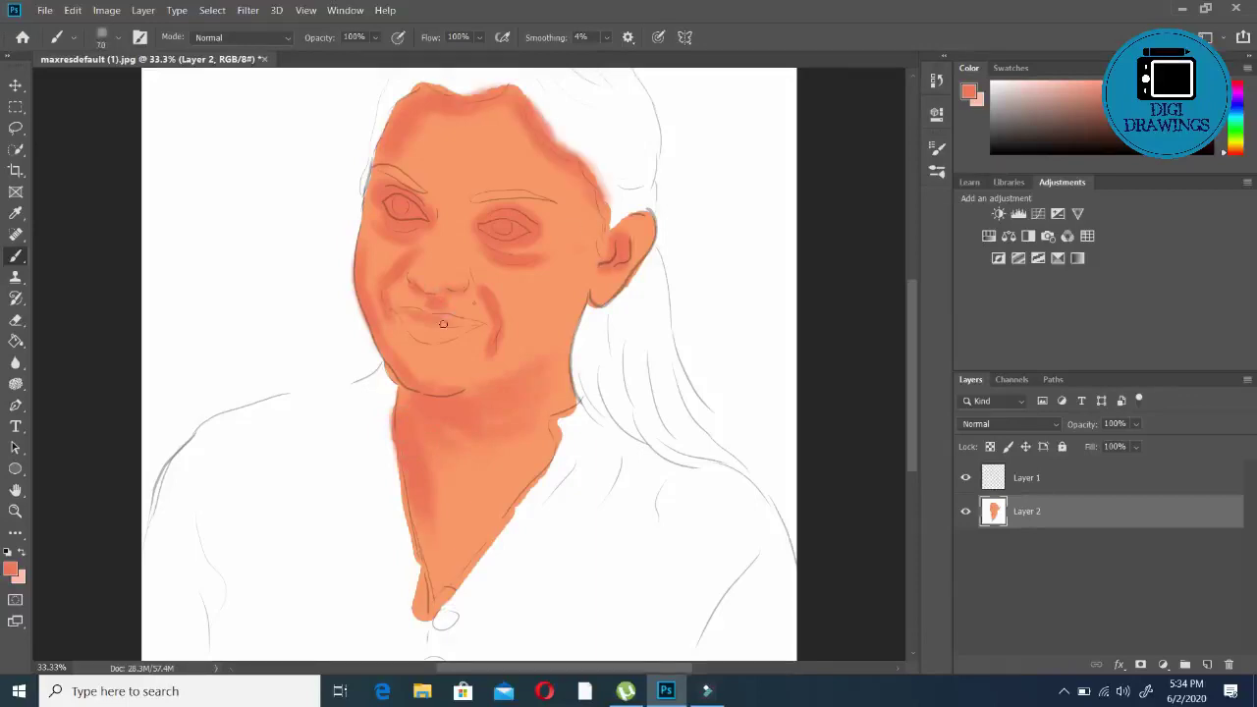
{"action": "left_click_drag", "start_coordinate": [569, 388], "coordinate": [424, 528]}
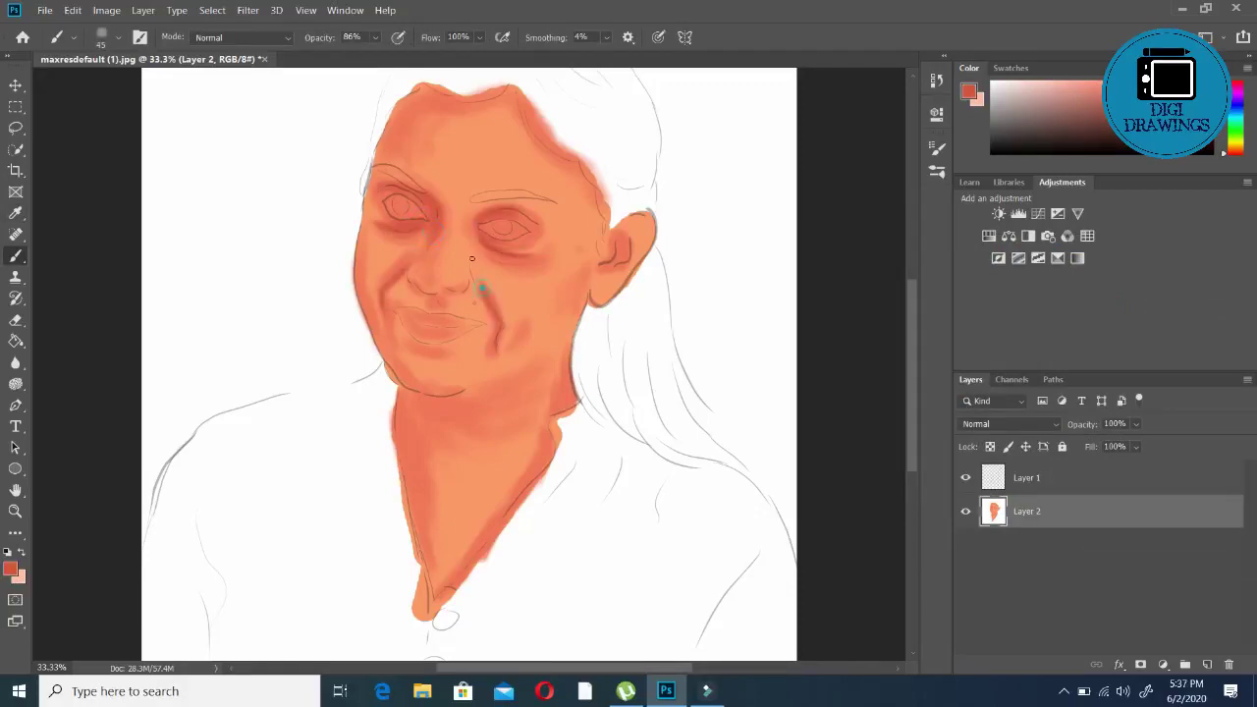
{"action": "left_click_drag", "start_coordinate": [567, 392], "coordinate": [457, 574]}
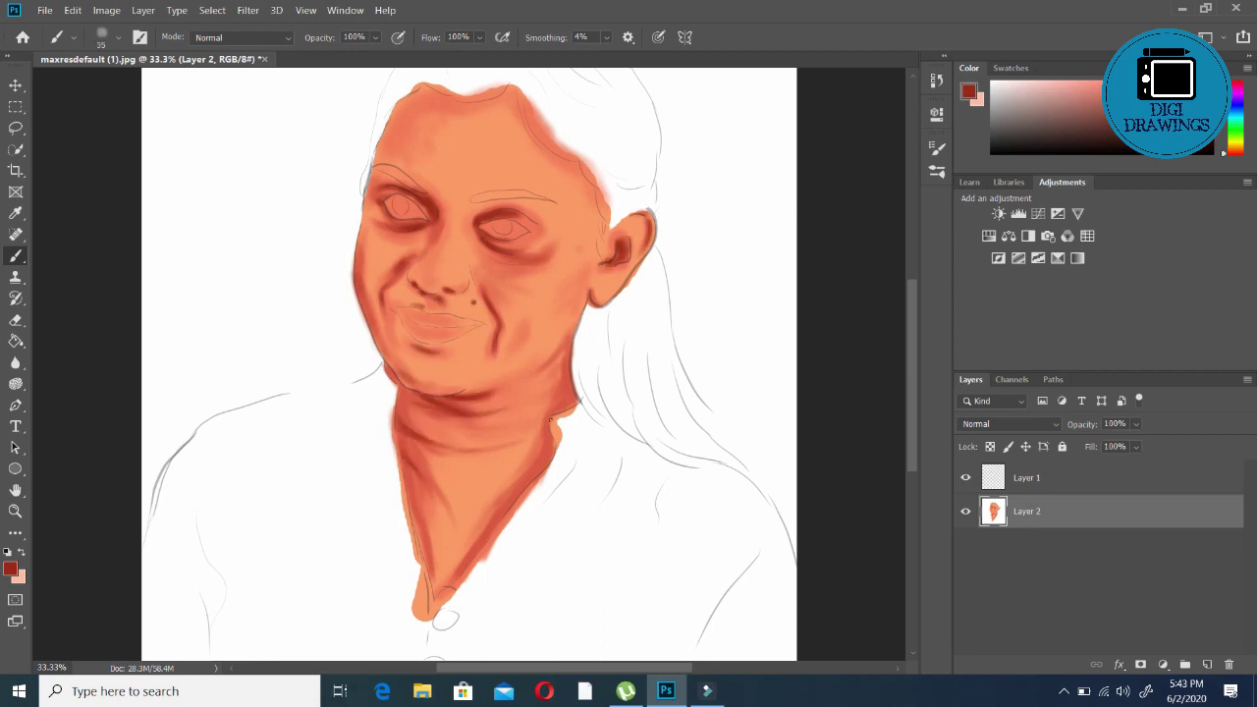
{"action": "left_click_drag", "start_coordinate": [432, 461], "coordinate": [415, 393]}
{"action": "left_click_drag", "start_coordinate": [418, 235], "coordinate": [412, 127]}
{"action": "left_click_drag", "start_coordinate": [540, 354], "coordinate": [514, 458]}
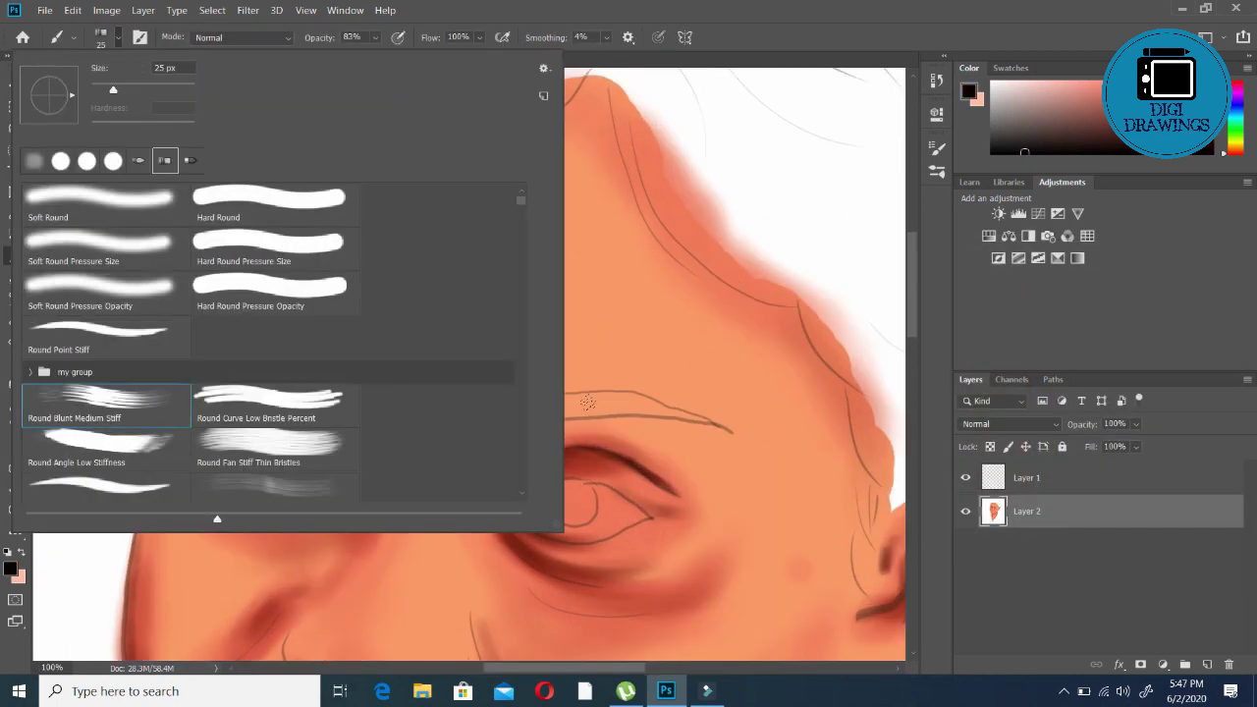
{"action": "mouse_move", "coordinate": [471, 418]}
{"action": "left_mouse_down"}
{"action": "mouse_move", "coordinate": [547, 406]}
{"action": "mouse_move", "coordinate": [680, 415]}
{"action": "left_mouse_up"}
Paint both black eyebrows and fill the right eye with white
{"action": "left_click_drag", "start_coordinate": [500, 430], "coordinate": [547, 398]}
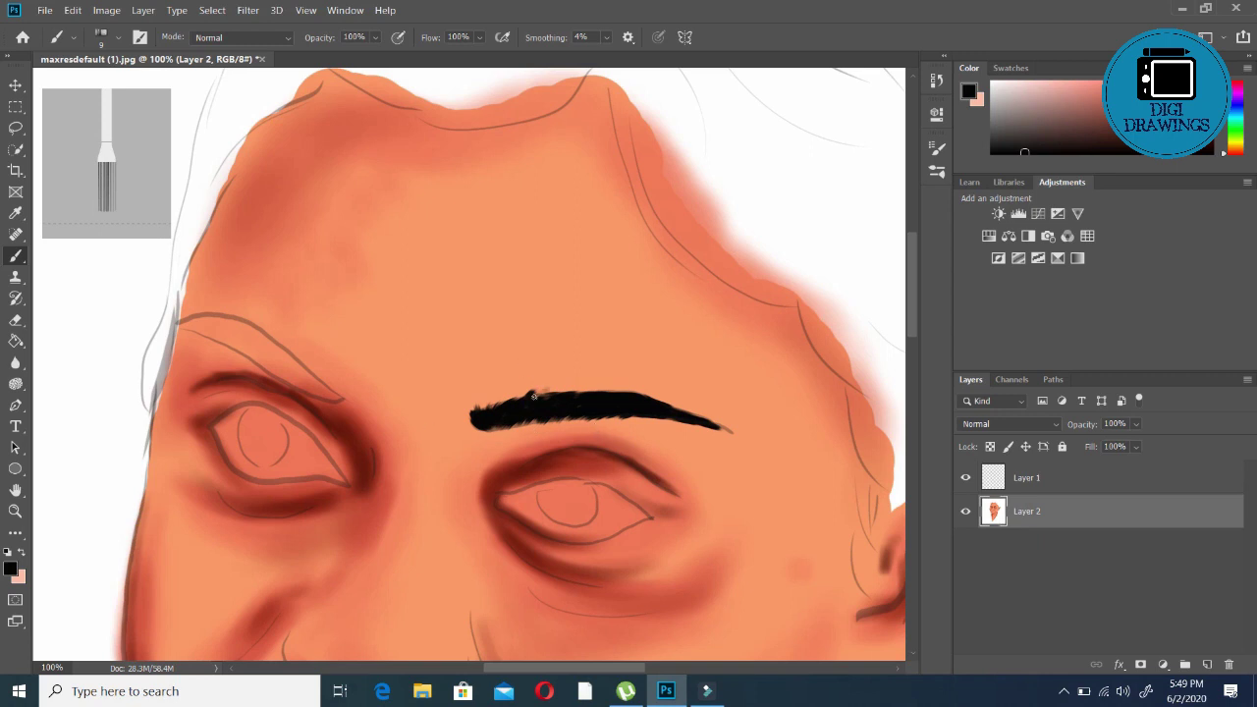
{"action": "mouse_move", "coordinate": [312, 392]}
{"action": "left_mouse_down"}
{"action": "mouse_move", "coordinate": [182, 321]}
{"action": "mouse_move", "coordinate": [246, 337]}
{"action": "left_mouse_up"}
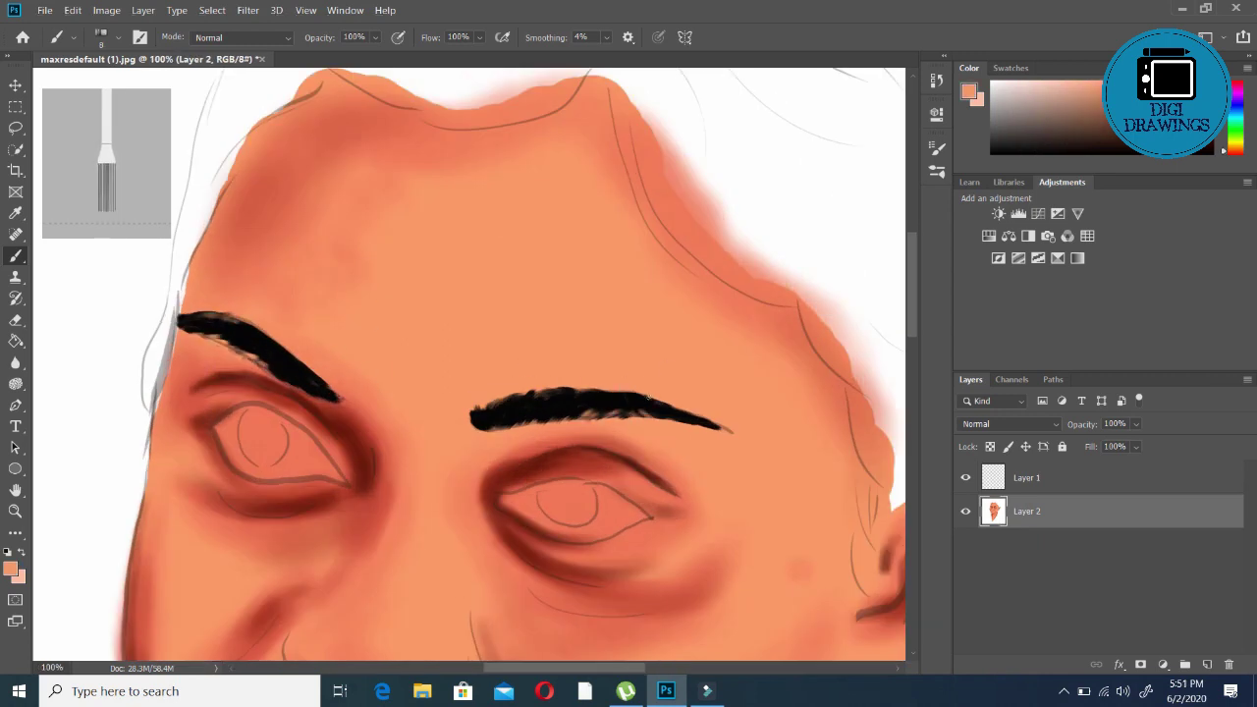
{"action": "key", "text": "ctrl+plus"}
{"action": "left_click_drag", "start_coordinate": [589, 334], "coordinate": [707, 354]}
{"action": "mouse_move", "coordinate": [549, 349]}
{"action": "left_mouse_down"}
{"action": "mouse_move", "coordinate": [741, 332]}
{"action": "mouse_move", "coordinate": [794, 359]}
{"action": "left_mouse_up"}
{"action": "mouse_move", "coordinate": [45, 217]}
{"action": "left_mouse_down"}
{"action": "mouse_move", "coordinate": [280, 364]}
{"action": "mouse_move", "coordinate": [432, 432]}
{"action": "mouse_move", "coordinate": [223, 312]}
{"action": "mouse_move", "coordinate": [202, 353]}
{"action": "mouse_move", "coordinate": [284, 437]}
{"action": "left_mouse_up"}
Outline both eyes in thick black with a smaller brush
{"action": "key", "text": "bracketleft"}
{"action": "key", "text": "bracketleft"}
{"action": "left_click_drag", "start_coordinate": [265, 286], "coordinate": [471, 447]}
{"action": "left_click_drag", "start_coordinate": [471, 446], "coordinate": [284, 437]}
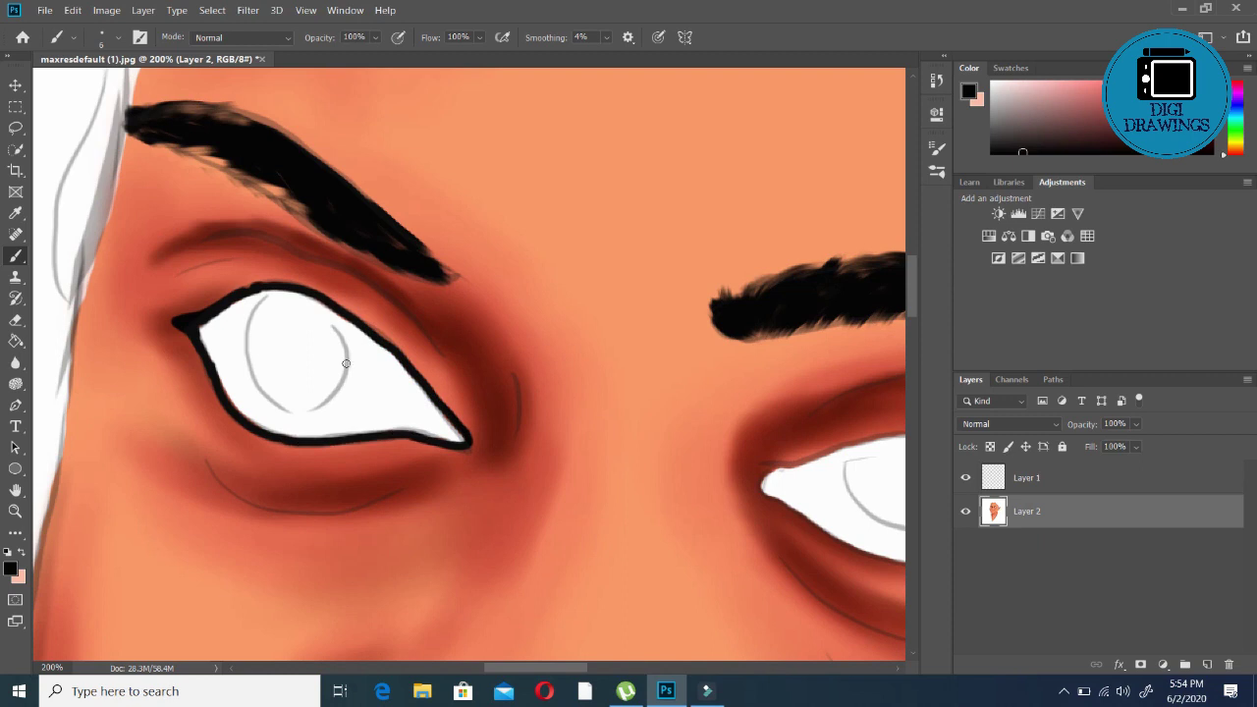
{"action": "left_click_drag", "start_coordinate": [687, 392], "coordinate": [294, 344]}
{"action": "key", "text": "ctrl+minus"}
Paint lashes along both eyes with a flat brush tip
{"action": "right_click", "coordinate": [576, 390]}
{"action": "key", "text": "Return"}
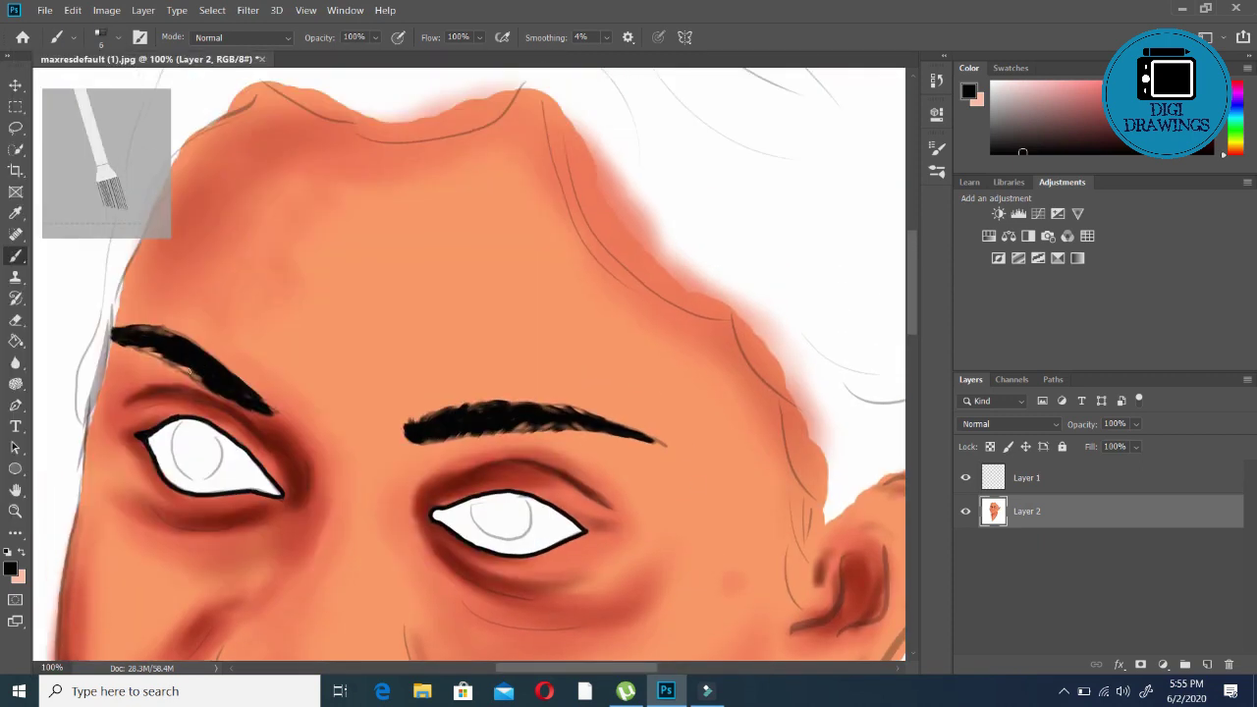
{"action": "key", "text": "ctrl+plus"}
{"action": "left_click_drag", "start_coordinate": [118, 442], "coordinate": [206, 428]}
{"action": "key", "text": "ctrl+minus"}
{"action": "left_click_drag", "start_coordinate": [629, 452], "coordinate": [673, 457]}
{"action": "left_click", "coordinate": [103, 38]}
{"action": "key", "text": "Return"}
Paint dark black irises in both eyes at full opacity
{"action": "key", "text": "ctrl+plus"}
{"action": "key", "text": "bracketright"}
{"action": "key", "text": "bracketright"}
{"action": "key", "text": "bracketright"}
{"action": "key", "text": "5"}
{"action": "key", "text": "0"}
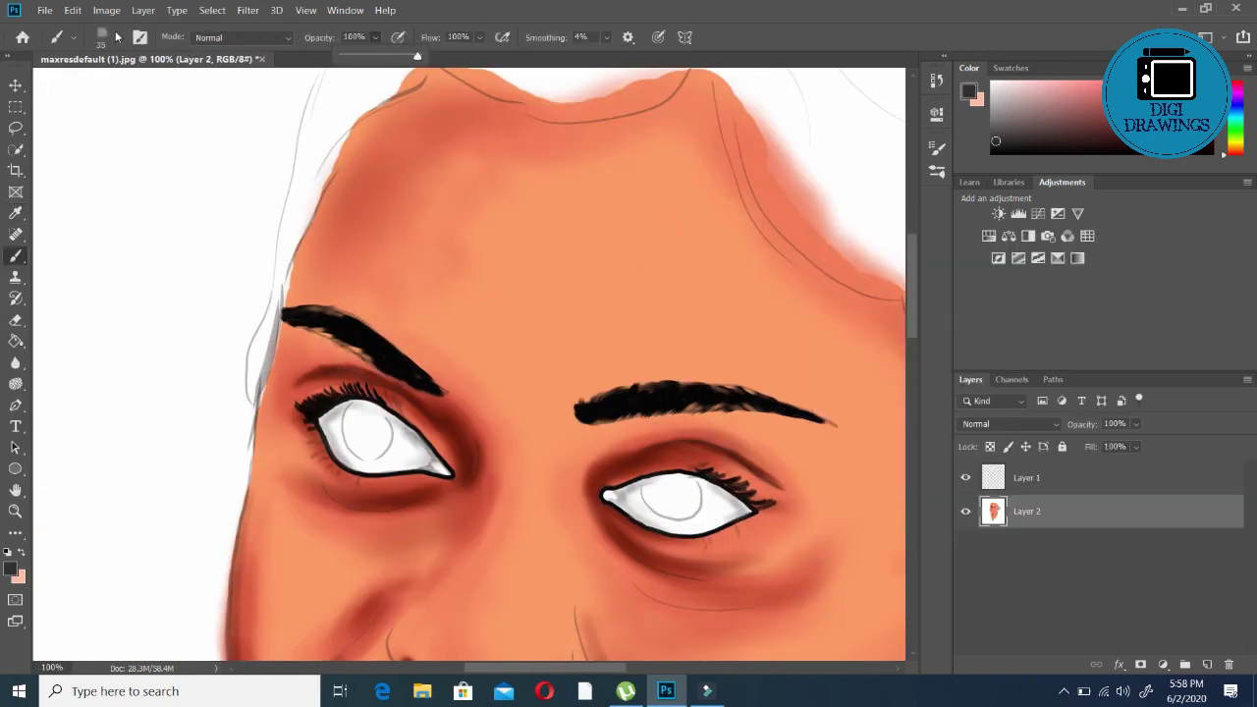
{"action": "left_click_drag", "start_coordinate": [687, 498], "coordinate": [654, 493]}
{"action": "left_click_drag", "start_coordinate": [349, 424], "coordinate": [383, 442]}
Repaint the left iris lighter with a highlight and fill the right iris dark
{"action": "key", "text": "ctrl+plus"}
{"action": "right_click", "coordinate": [264, 546]}
{"action": "key", "text": "Return"}
{"action": "left_click_drag", "start_coordinate": [264, 546], "coordinate": [295, 490]}
{"action": "scroll", "coordinate": [791, 587], "scroll_direction": "down", "scroll_amount": 2}
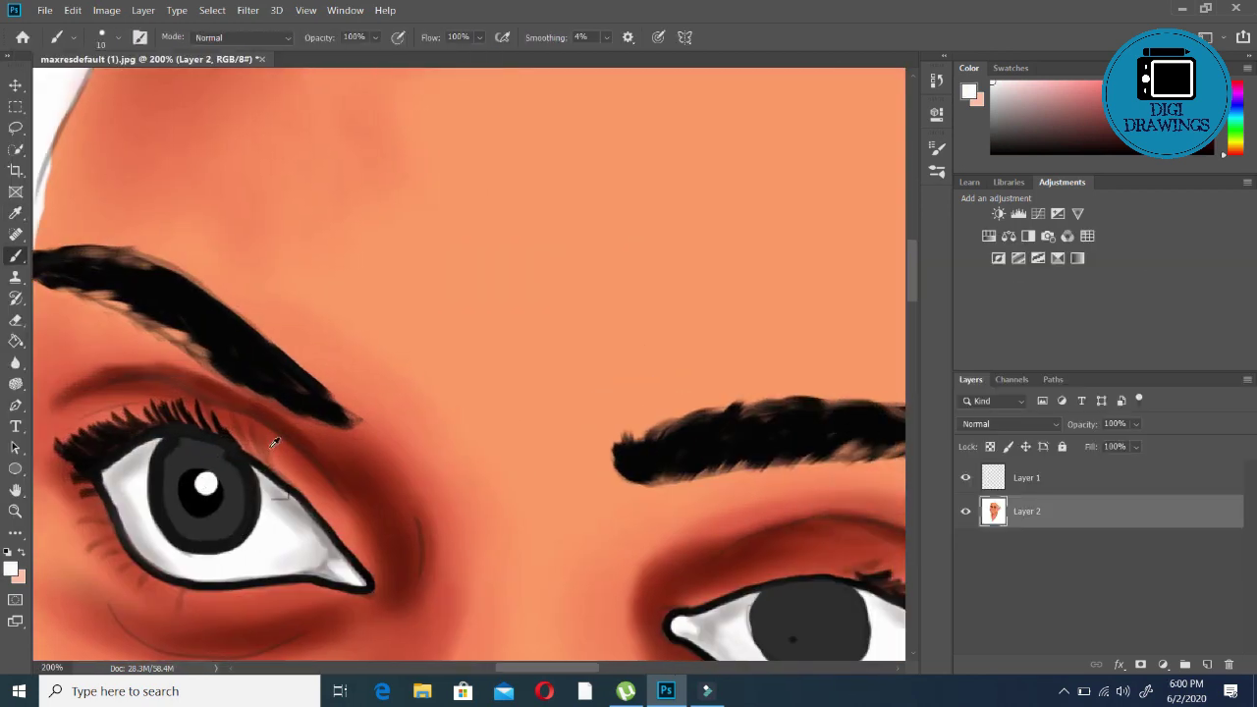
{"action": "left_click_drag", "start_coordinate": [776, 559], "coordinate": [791, 587]}
Sample an iris colour with the Eyedropper and set brush opacity to 65%
{"action": "key", "text": "ctrl+minus"}
{"action": "key", "text": "i"}
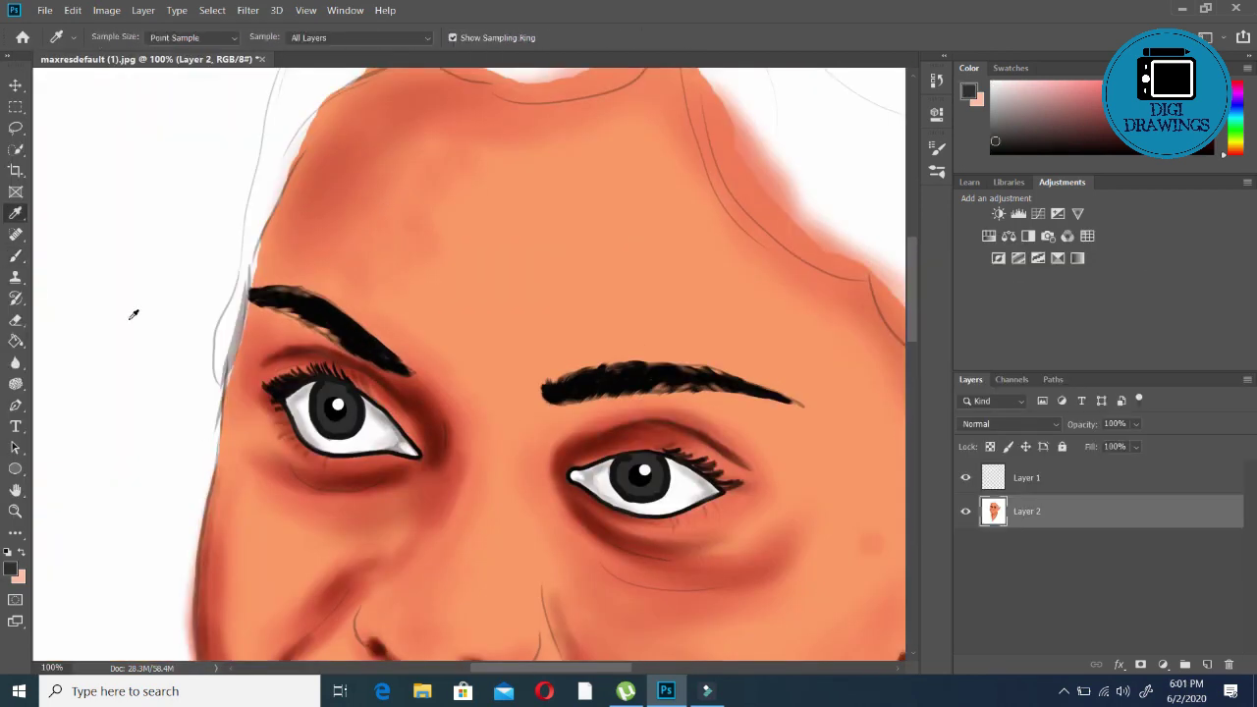
{"action": "key", "text": "b"}
{"action": "key", "text": "ctrl+plus"}
{"action": "scroll", "coordinate": [659, 203], "scroll_direction": "down", "scroll_amount": 1}
{"action": "key", "text": "6"}
{"action": "key", "text": "5"}
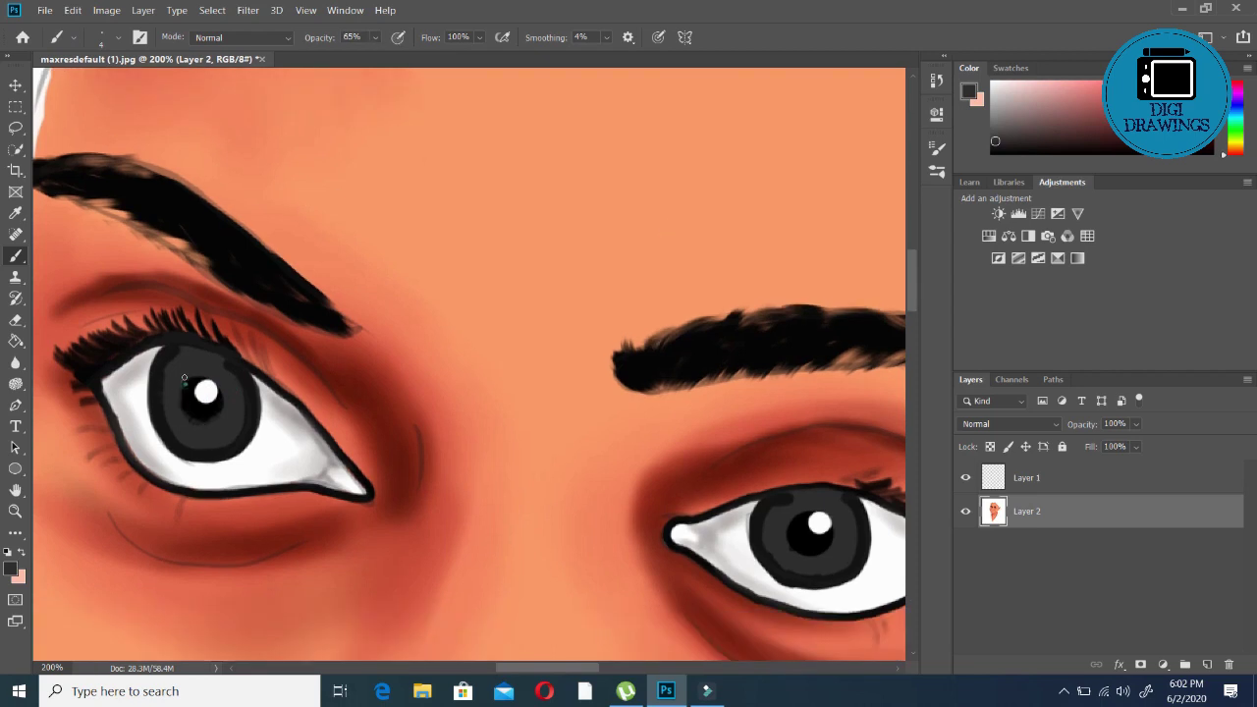
Add light grey iris streaks with the Mixer Brush and dark lash strokes on the left eye
{"action": "key", "text": "shift+b"}
{"action": "key", "text": "shift+b"}
{"action": "key", "text": "shift+b"}
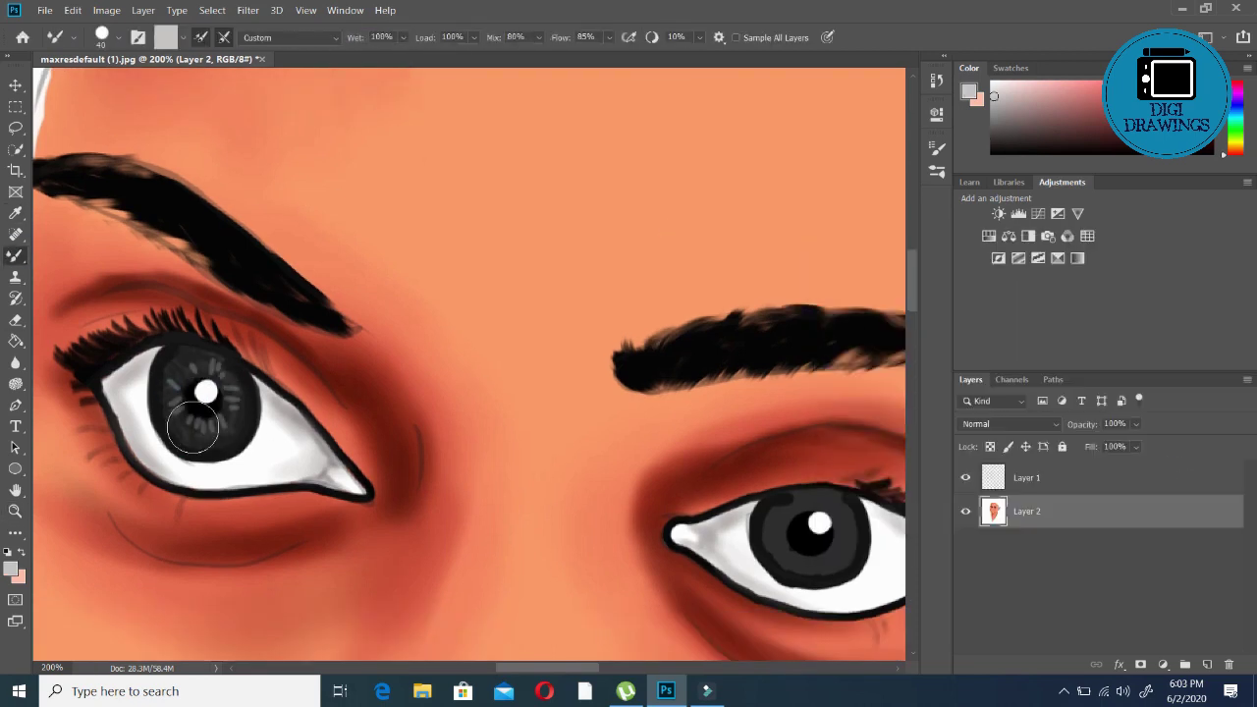
{"action": "key", "text": "shift+b"}
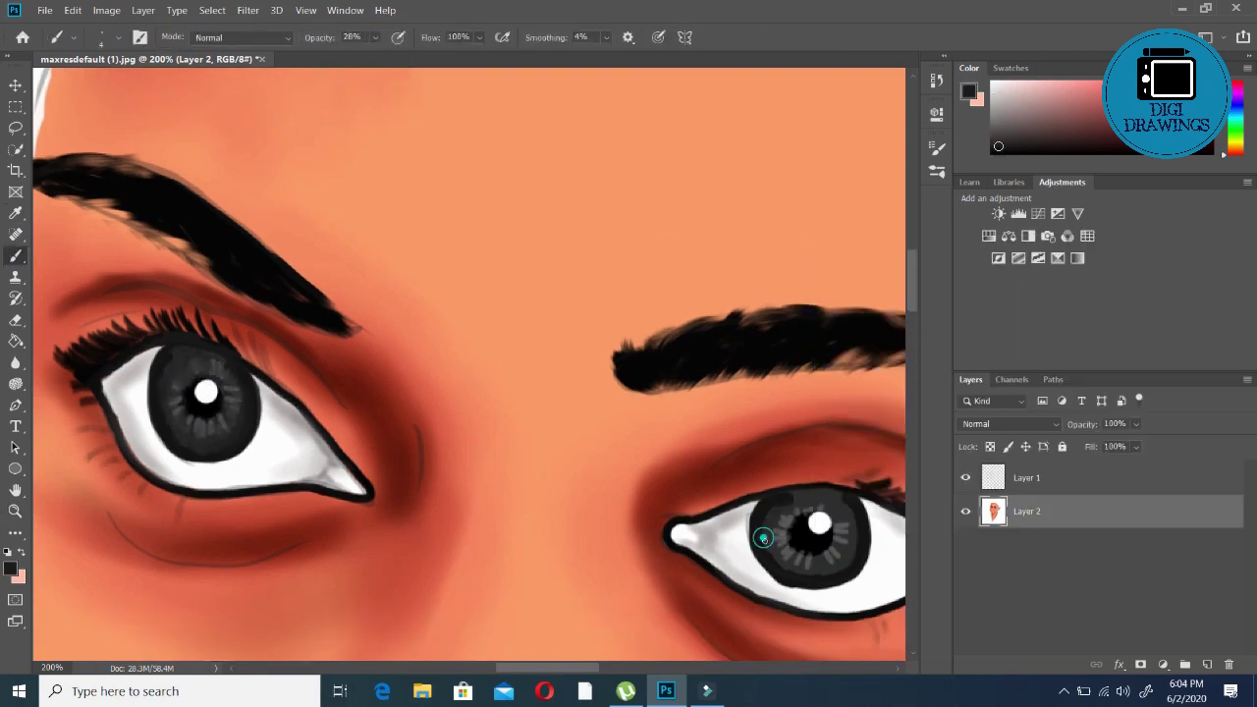
{"action": "key", "text": "shift+b"}
{"action": "key", "text": "shift+b"}
{"action": "mouse_move", "coordinate": [108, 373]}
{"action": "left_mouse_down"}
{"action": "mouse_move", "coordinate": [230, 359]}
{"action": "mouse_move", "coordinate": [353, 481]}
{"action": "left_mouse_up"}
{"action": "scroll", "coordinate": [668, 535], "scroll_direction": "up", "scroll_amount": 2}
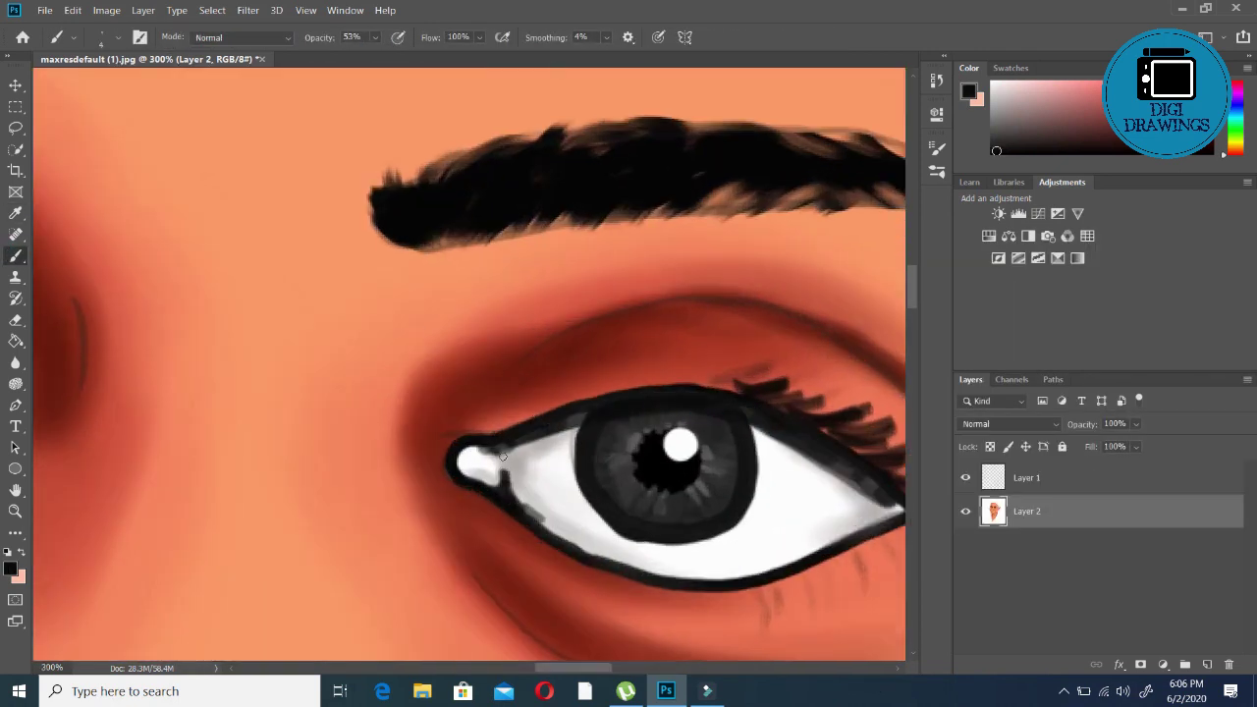
{"action": "scroll", "coordinate": [503, 456], "scroll_direction": "down", "scroll_amount": 2}
{"action": "scroll", "coordinate": [500, 494], "scroll_direction": "down", "scroll_amount": 3}
{"action": "left_click", "coordinate": [10, 569]}
Brush peach highlights under the eye and over the cheek, nose, chin and neck
{"action": "left_click", "coordinate": [1192, 275]}
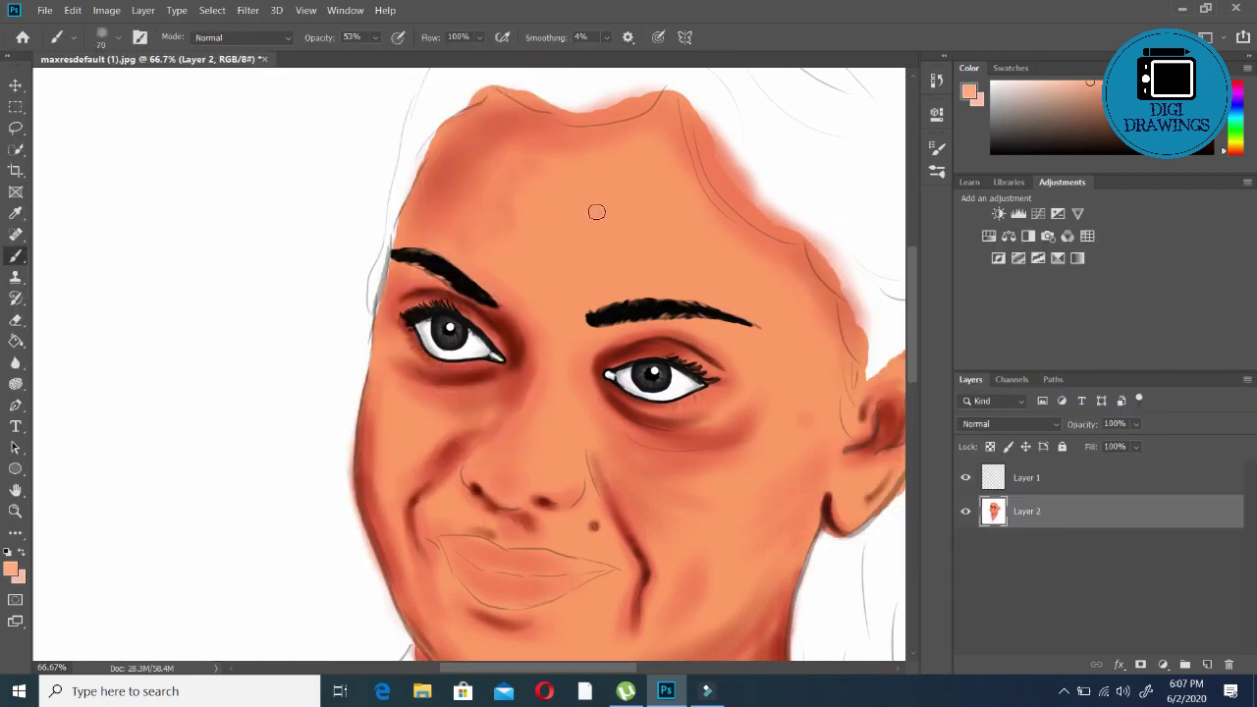
{"action": "left_click_drag", "start_coordinate": [735, 419], "coordinate": [648, 432]}
{"action": "left_click_drag", "start_coordinate": [746, 393], "coordinate": [716, 533]}
{"action": "scroll", "coordinate": [710, 468], "scroll_direction": "down", "scroll_amount": 3}
{"action": "left_click_drag", "start_coordinate": [561, 246], "coordinate": [576, 187]}
{"action": "left_click_drag", "start_coordinate": [490, 579], "coordinate": [504, 595]}
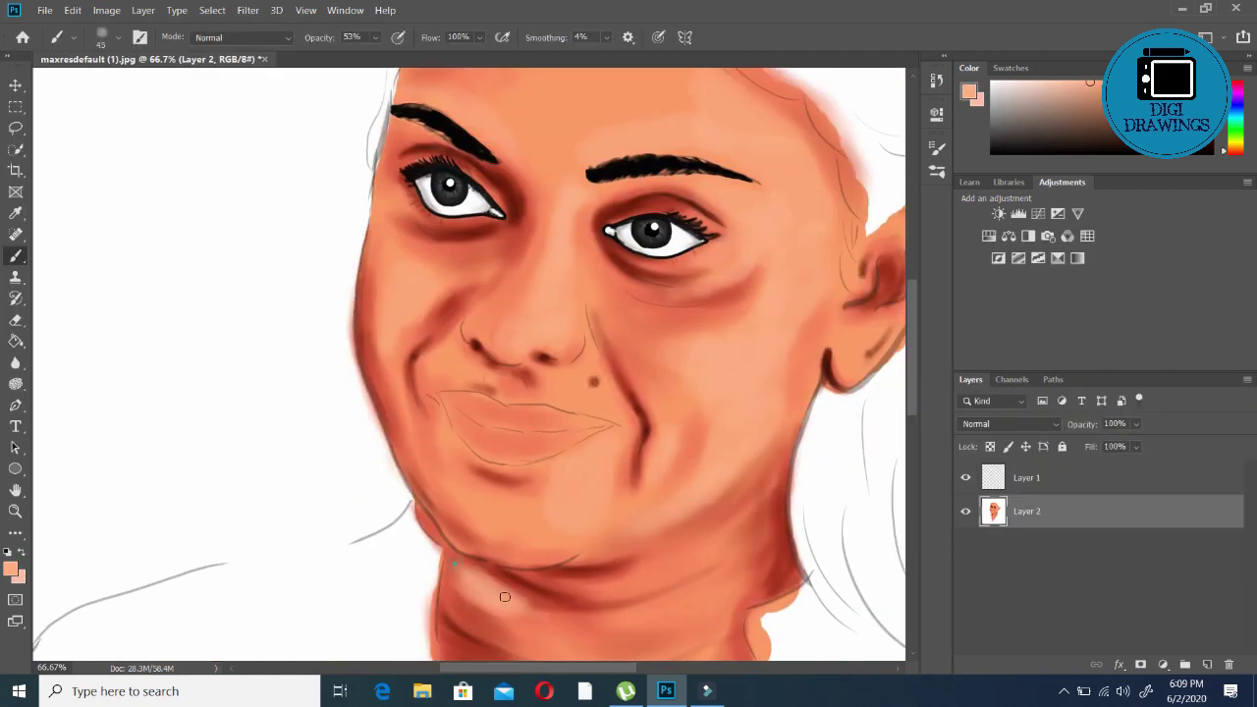
{"action": "scroll", "coordinate": [504, 595], "scroll_direction": "down", "scroll_amount": 3}
{"action": "left_click_drag", "start_coordinate": [676, 482], "coordinate": [650, 615]}
Lighten the right cheek and upper-right forehead with a smaller brush
{"action": "key", "text": "bracketleft"}
{"action": "key", "text": "bracketleft"}
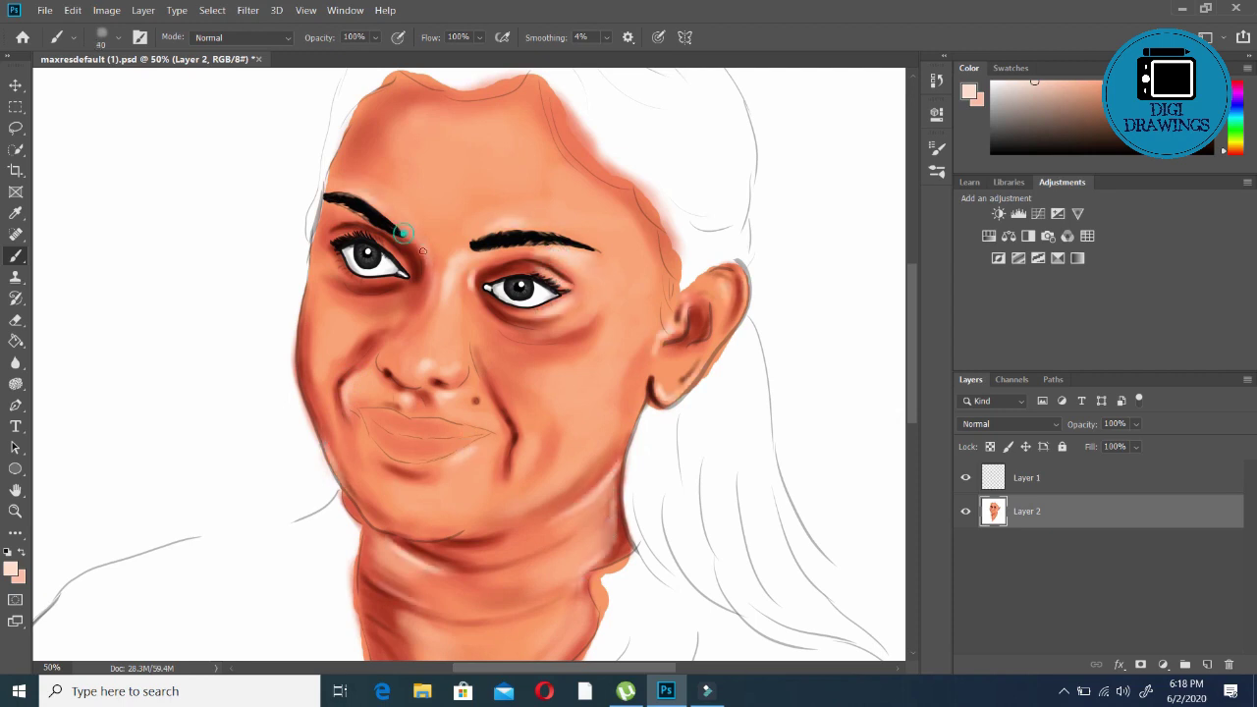
{"action": "left_click_drag", "start_coordinate": [565, 388], "coordinate": [601, 346]}
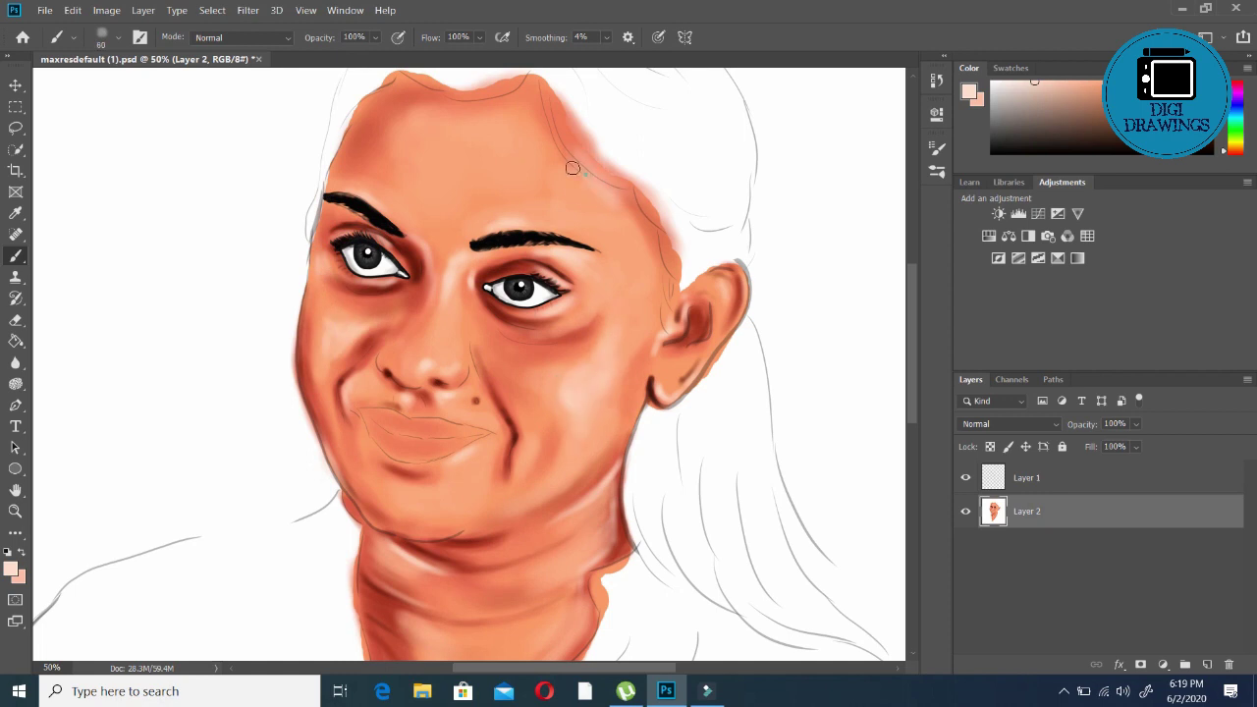
{"action": "left_click_drag", "start_coordinate": [573, 168], "coordinate": [648, 235]}
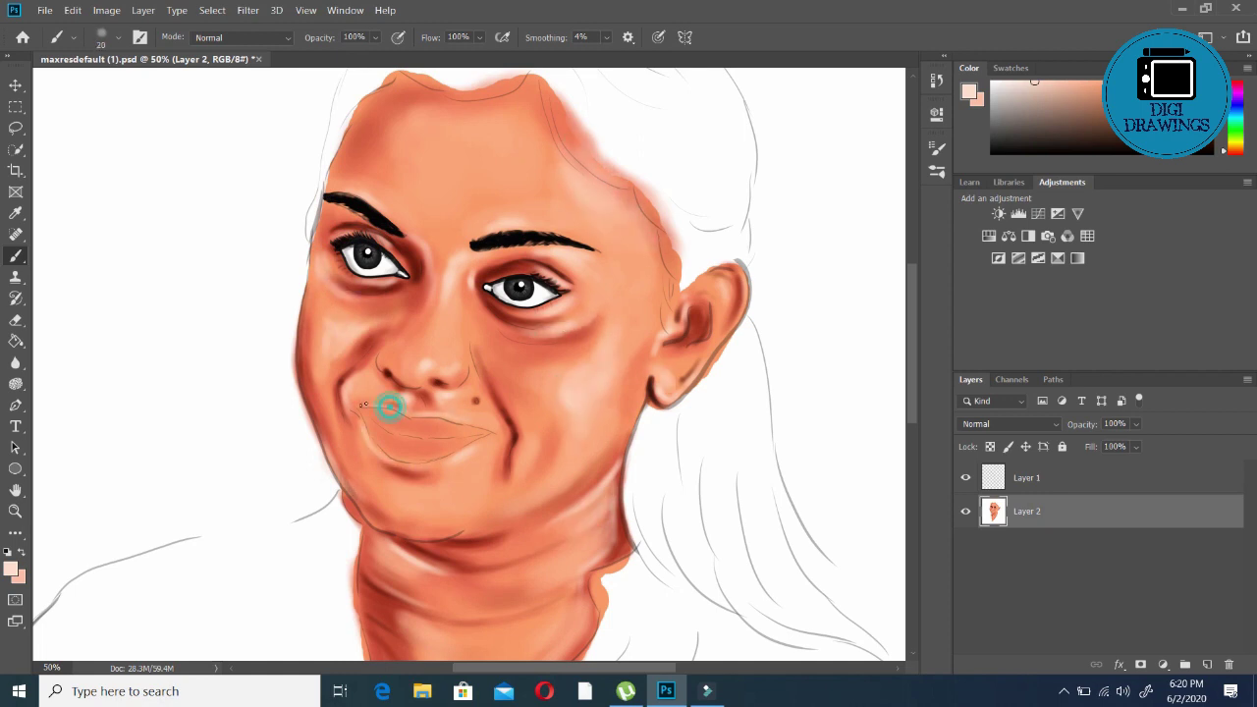
Choose a light orange paint colour and enlarge the brush to 125
{"action": "left_click", "coordinate": [969, 91]}
{"action": "left_click", "coordinate": [1195, 275]}
{"action": "left_click", "coordinate": [101, 37]}
{"action": "key", "text": "Return"}
Set brush opacity to 47% and blend the crown with a new Mixer Brush tip
{"action": "key", "text": "4"}
{"action": "key", "text": "7"}
{"action": "key", "text": "shift+b"}
{"action": "left_click", "coordinate": [101, 38]}
{"action": "double_click", "coordinate": [106, 408]}
{"action": "mouse_move", "coordinate": [910, 334]}
{"action": "left_mouse_down"}
{"action": "mouse_move", "coordinate": [911, 374]}
{"action": "mouse_move", "coordinate": [910, 294]}
{"action": "left_mouse_up"}
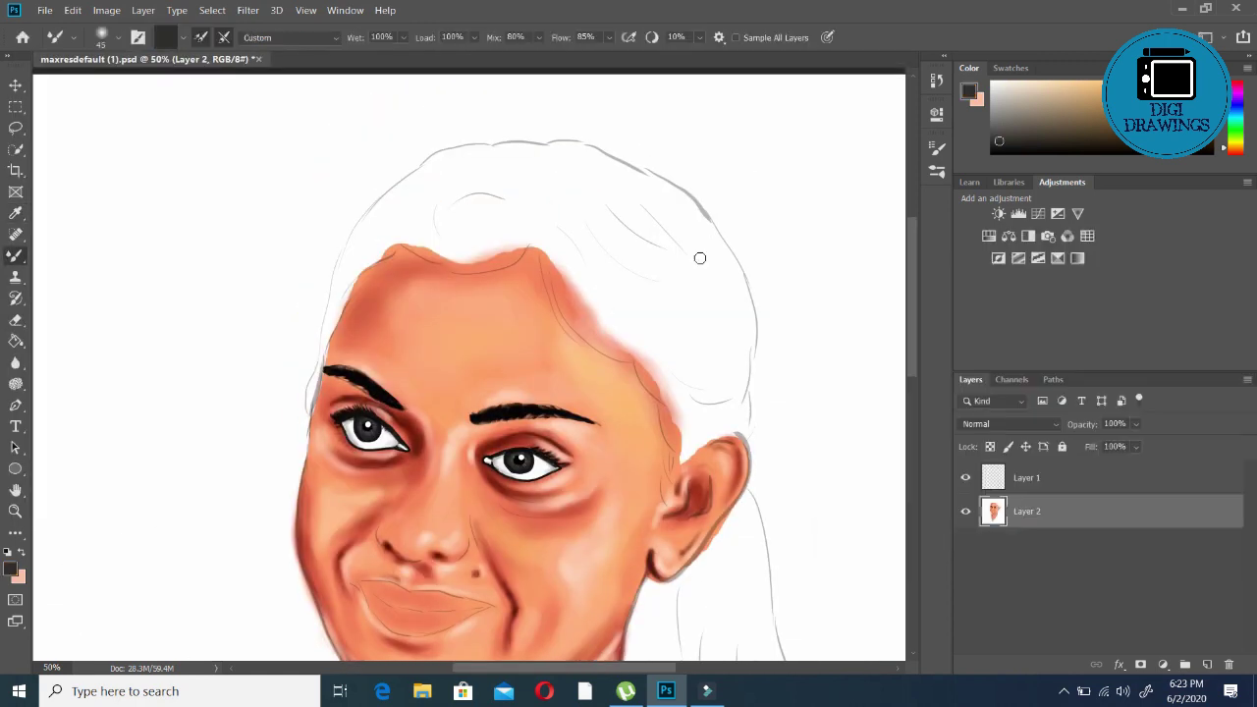
{"action": "left_click_drag", "start_coordinate": [589, 226], "coordinate": [628, 275]}
{"action": "key", "text": "shift+b"}
Paint dark hair over the top and side of the head with a round tip
{"action": "left_click_drag", "start_coordinate": [525, 212], "coordinate": [628, 250]}
{"action": "left_click", "coordinate": [102, 37]}
{"action": "double_click", "coordinate": [269, 190]}
{"action": "mouse_move", "coordinate": [422, 162]}
{"action": "left_mouse_down"}
{"action": "mouse_move", "coordinate": [659, 359]}
{"action": "mouse_move", "coordinate": [403, 187]}
{"action": "mouse_move", "coordinate": [693, 202]}
{"action": "mouse_move", "coordinate": [722, 421]}
{"action": "left_mouse_up"}
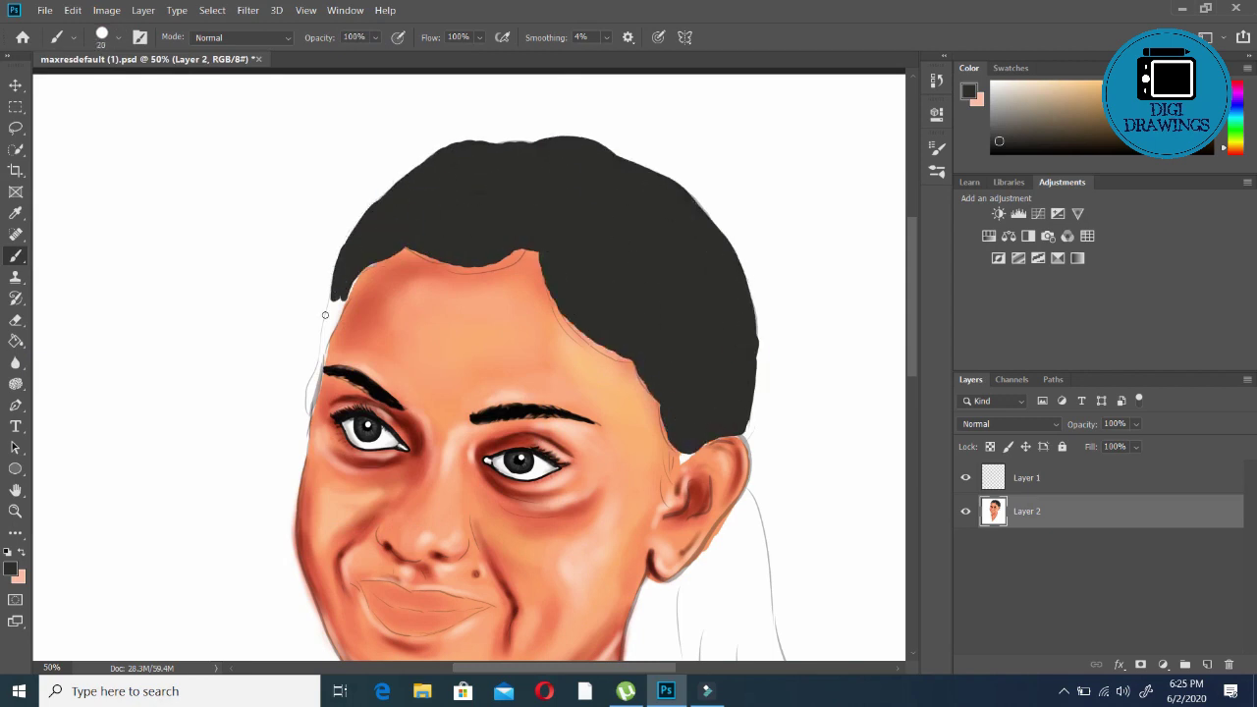
{"action": "scroll", "coordinate": [327, 335], "scroll_direction": "down", "scroll_amount": 5}
{"action": "mouse_move", "coordinate": [743, 265]}
{"action": "left_mouse_down"}
{"action": "mouse_move", "coordinate": [757, 334]}
{"action": "mouse_move", "coordinate": [727, 442]}
{"action": "mouse_move", "coordinate": [646, 370]}
{"action": "mouse_move", "coordinate": [756, 432]}
{"action": "mouse_move", "coordinate": [746, 589]}
{"action": "left_mouse_up"}
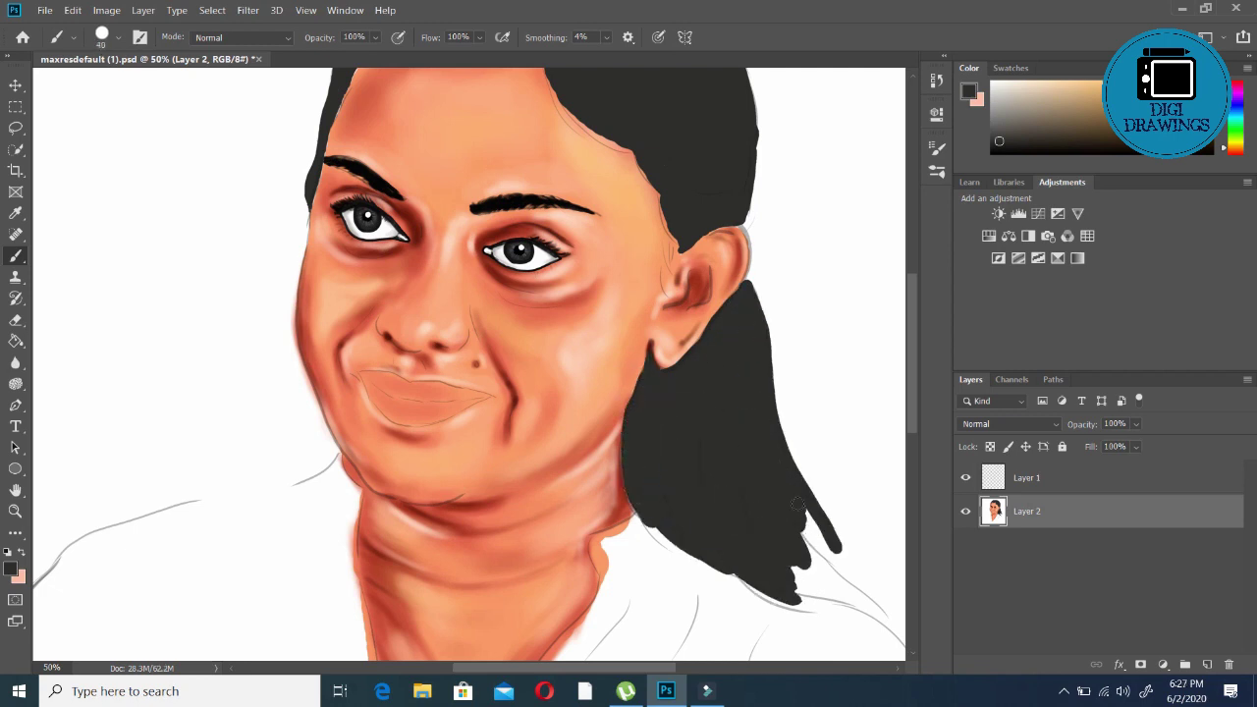
{"action": "scroll", "coordinate": [710, 468], "scroll_direction": "down", "scroll_amount": 3}
{"action": "left_click_drag", "start_coordinate": [710, 468], "coordinate": [786, 491]}
{"action": "scroll", "coordinate": [786, 490], "scroll_direction": "up", "scroll_amount": 5}
{"action": "scroll", "coordinate": [555, 201], "scroll_direction": "up", "scroll_amount": 3}
Paint strand texture down the back hair with a spatter brush tip
{"action": "left_click", "coordinate": [102, 37]}
{"action": "double_click", "coordinate": [308, 330]}
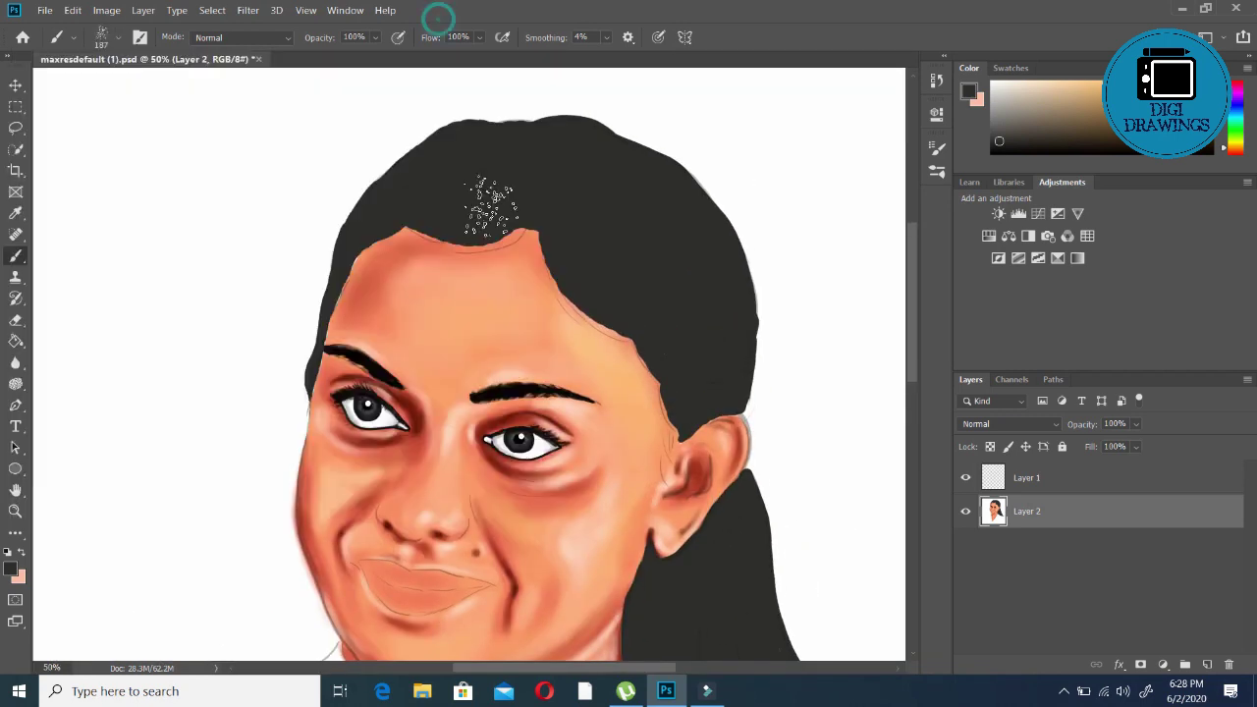
{"action": "scroll", "coordinate": [697, 327], "scroll_direction": "down", "scroll_amount": 3}
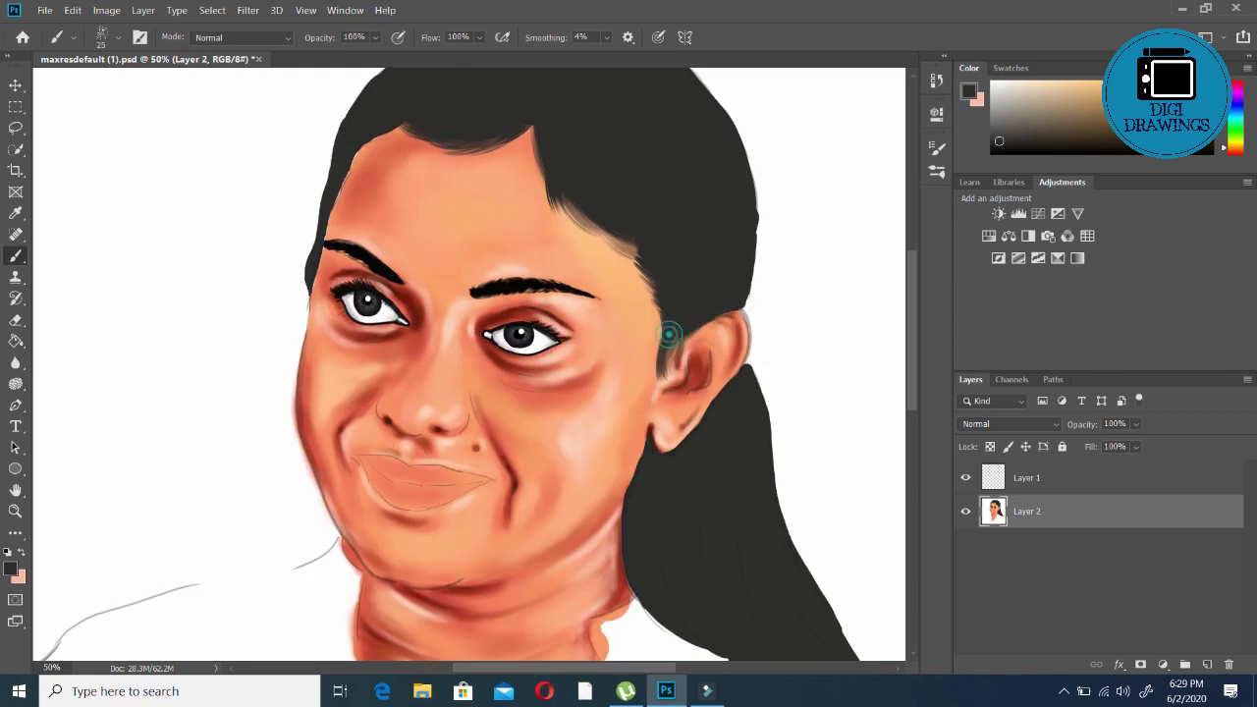
{"action": "scroll", "coordinate": [436, 144], "scroll_direction": "up", "scroll_amount": 3}
{"action": "mouse_move", "coordinate": [462, 245]}
{"action": "left_mouse_down"}
{"action": "mouse_move", "coordinate": [519, 216]}
{"action": "mouse_move", "coordinate": [561, 246]}
{"action": "mouse_move", "coordinate": [620, 217]}
{"action": "mouse_move", "coordinate": [426, 219]}
{"action": "mouse_move", "coordinate": [677, 275]}
{"action": "mouse_move", "coordinate": [805, 496]}
{"action": "left_mouse_up"}
{"action": "scroll", "coordinate": [687, 324], "scroll_direction": "down", "scroll_amount": 3}
{"action": "scroll", "coordinate": [746, 392], "scroll_direction": "down", "scroll_amount": 4}
{"action": "mouse_move", "coordinate": [638, 329]}
{"action": "left_mouse_down"}
{"action": "mouse_move", "coordinate": [717, 521]}
{"action": "mouse_move", "coordinate": [805, 594]}
{"action": "left_mouse_up"}
{"action": "left_click_drag", "start_coordinate": [696, 500], "coordinate": [844, 589]}
{"action": "mouse_move", "coordinate": [746, 236]}
{"action": "left_mouse_down"}
{"action": "mouse_move", "coordinate": [869, 560]}
{"action": "mouse_move", "coordinate": [864, 589]}
{"action": "left_mouse_up"}
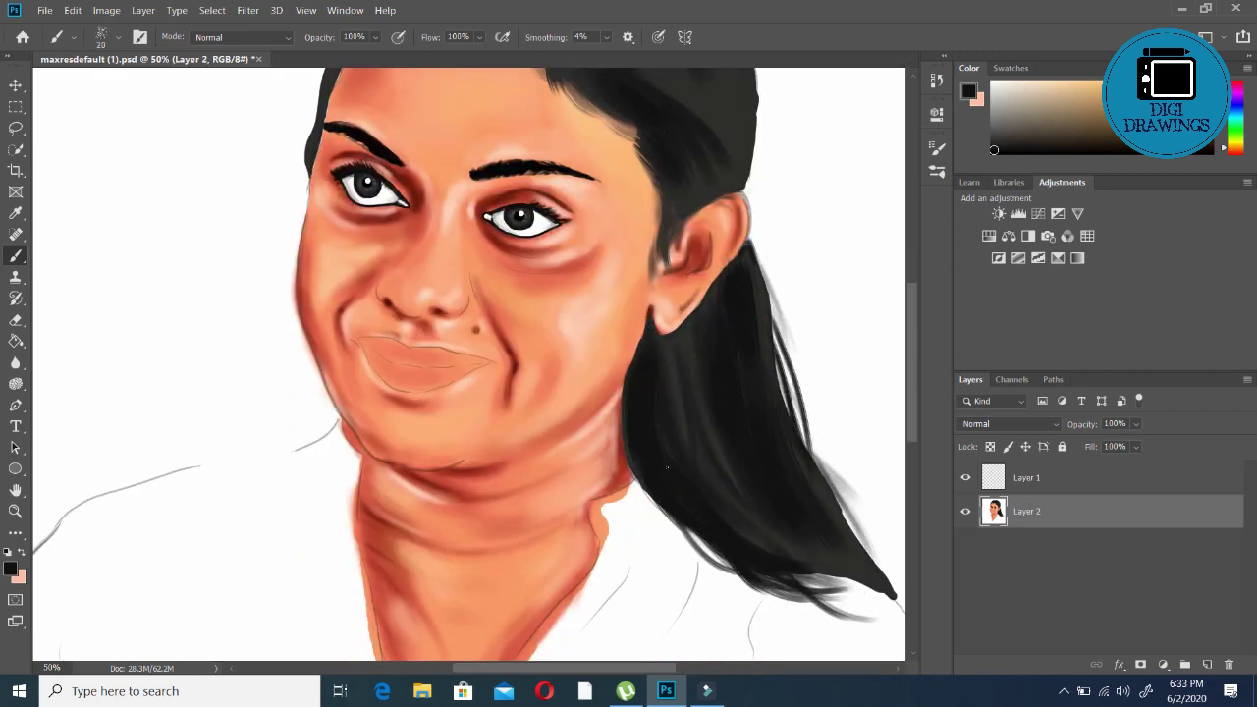
Add fine dark strokes at the chin and left hair edge with a smaller brush
{"action": "key", "text": "ctrl+1"}
{"action": "left_click", "coordinate": [101, 38]}
{"action": "left_click_drag", "start_coordinate": [184, 424], "coordinate": [206, 469]}
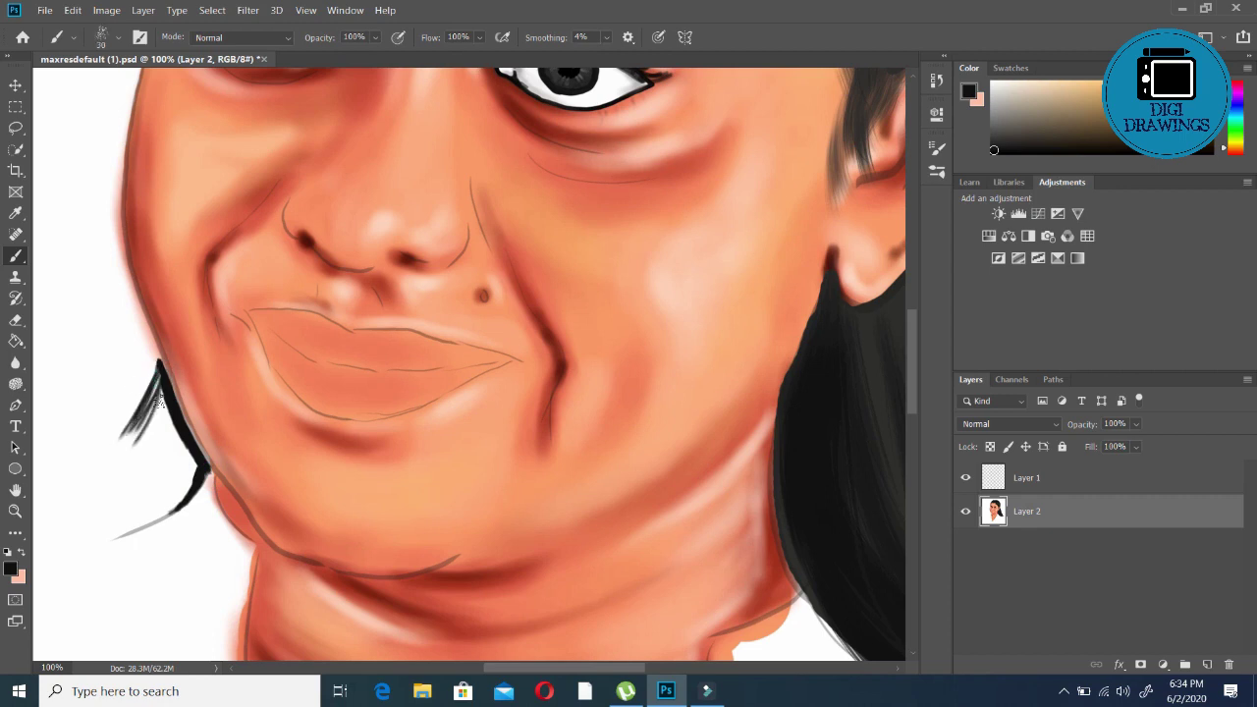
{"action": "left_click_drag", "start_coordinate": [160, 393], "coordinate": [196, 486]}
{"action": "key", "text": "ctrl+minus"}
{"action": "key", "text": "ctrl+minus"}
{"action": "key", "text": "ctrl+minus"}
Brush light grey highlight streaks over the hair with a larger brush
{"action": "left_click", "coordinate": [969, 91]}
{"action": "left_click", "coordinate": [1192, 275]}
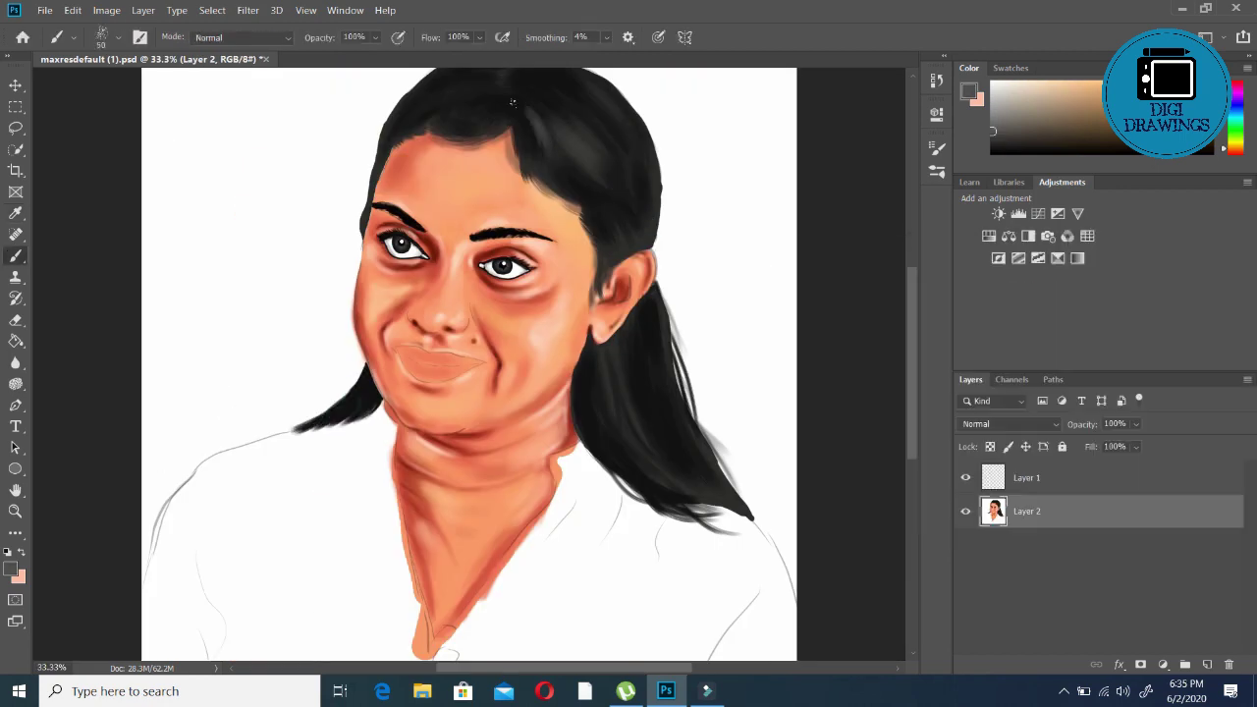
{"action": "key", "text": "bracketright"}
{"action": "key", "text": "bracketright"}
{"action": "left_click_drag", "start_coordinate": [579, 88], "coordinate": [619, 196]}
{"action": "left_click_drag", "start_coordinate": [609, 344], "coordinate": [688, 471]}
{"action": "left_click_drag", "start_coordinate": [481, 133], "coordinate": [442, 95]}
{"action": "scroll", "coordinate": [442, 97], "scroll_direction": "up", "scroll_amount": 3}
{"action": "left_click_drag", "start_coordinate": [554, 196], "coordinate": [589, 241]}
Extend black hair along the forehead hairline and darken the strand below the ear
{"action": "left_click", "coordinate": [969, 91]}
{"action": "left_click", "coordinate": [1188, 278]}
{"action": "left_click_drag", "start_coordinate": [437, 206], "coordinate": [501, 218]}
{"action": "left_click", "coordinate": [969, 91]}
{"action": "left_click_drag", "start_coordinate": [395, 224], "coordinate": [513, 180]}
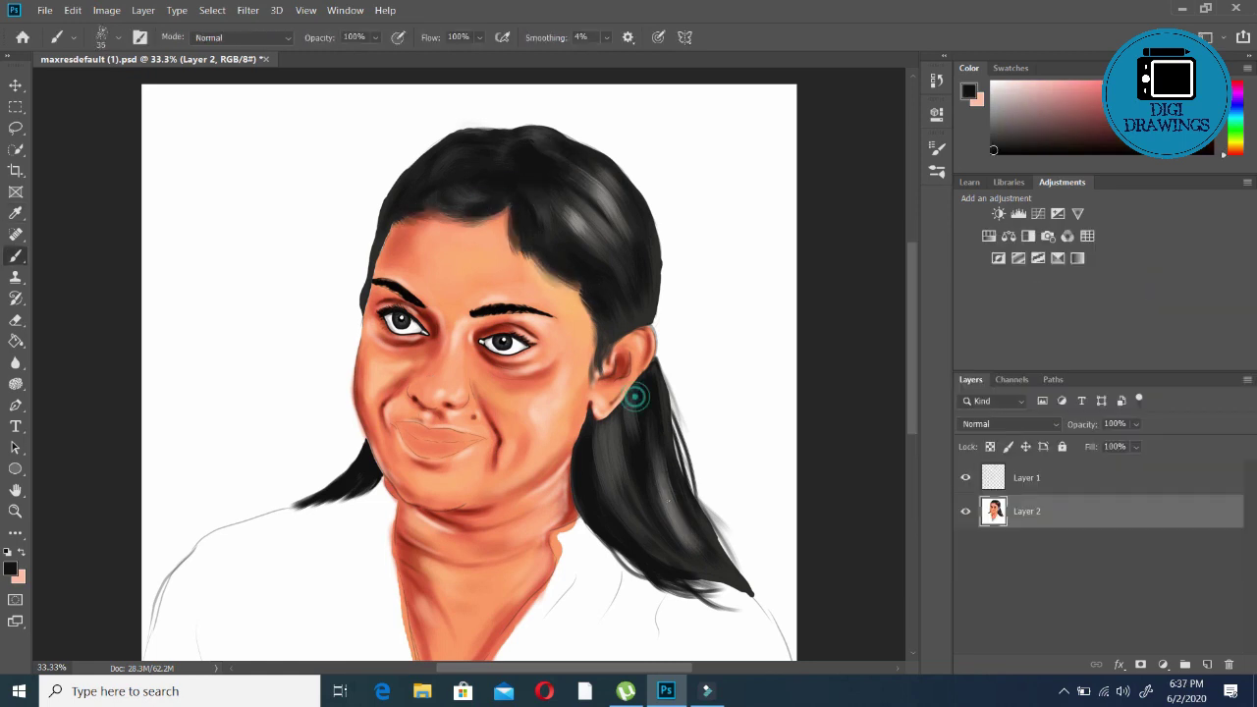
{"action": "left_click_drag", "start_coordinate": [635, 397], "coordinate": [658, 541]}
{"action": "left_click", "coordinate": [616, 368], "text": "alt"}
{"action": "key", "text": "ctrl+1"}
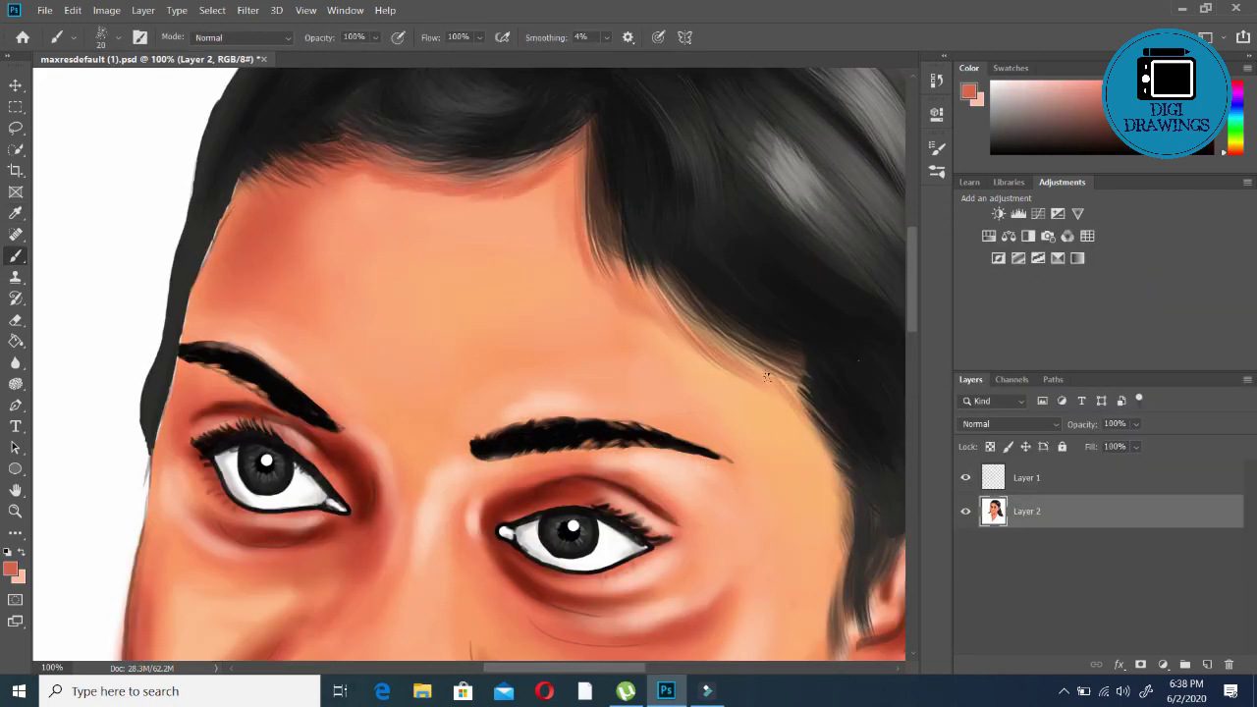
Zoom in on the mouth and fill the lips with red-pink paint
{"action": "scroll", "coordinate": [487, 134], "scroll_direction": "down", "scroll_amount": 5}
{"action": "left_click", "coordinate": [101, 37]}
{"action": "key", "text": "Return"}
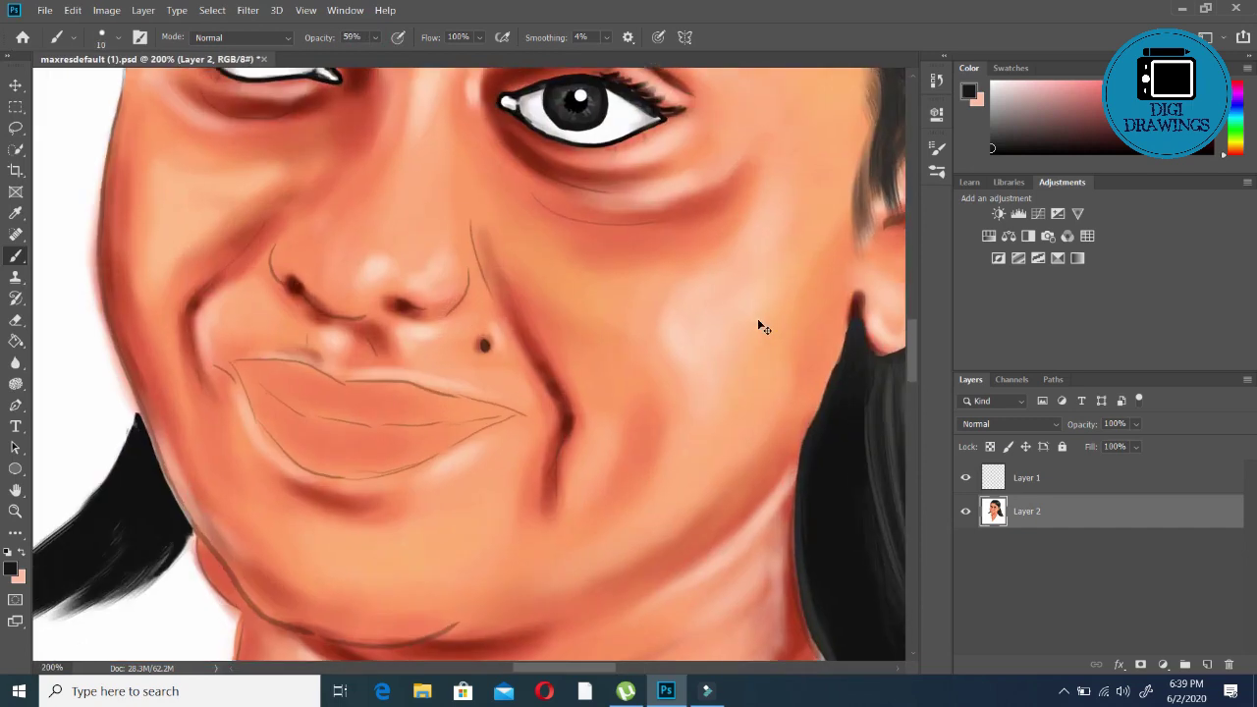
{"action": "key", "text": "5"}
{"action": "key", "text": "9"}
{"action": "key", "text": "ctrl+plus"}
{"action": "key", "text": "0"}
{"action": "left_click_drag", "start_coordinate": [226, 422], "coordinate": [471, 530]}
{"action": "left_click_drag", "start_coordinate": [294, 412], "coordinate": [638, 462]}
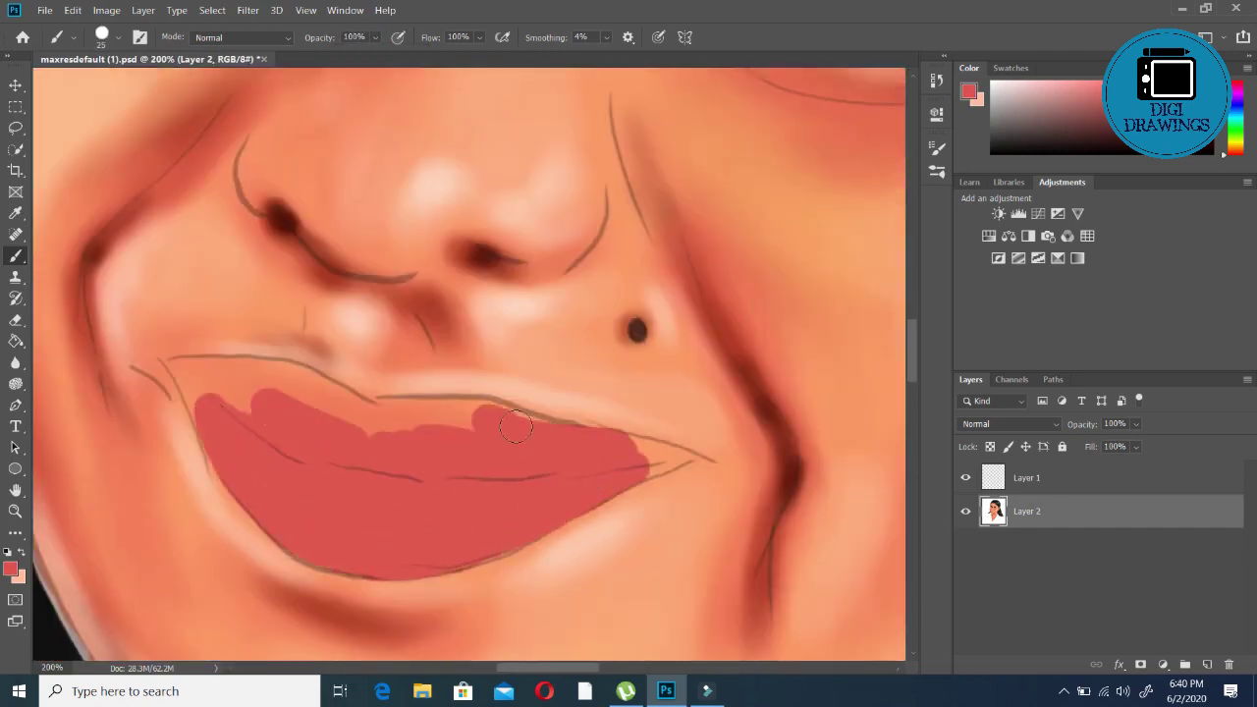
{"action": "key", "text": "bracketleft"}
{"action": "left_click_drag", "start_coordinate": [550, 413], "coordinate": [184, 373]}
Darken the upper lip with a deeper red using a soft-edged brush
{"action": "key", "text": "ctrl+minus"}
{"action": "left_click", "coordinate": [10, 568]}
{"action": "left_click", "coordinate": [1198, 275]}
{"action": "key", "text": "F5"}
{"action": "left_click", "coordinate": [101, 38]}
{"action": "key", "text": "Escape"}
{"action": "key", "text": "bracketright"}
{"action": "key", "text": "bracketright"}
{"action": "key", "text": "bracketright"}
{"action": "key", "text": "ctrl+plus"}
{"action": "key", "text": "shift+bracketleft"}
{"action": "key", "text": "shift+bracketleft"}
{"action": "key", "text": "shift+bracketleft"}
{"action": "left_click_drag", "start_coordinate": [207, 383], "coordinate": [611, 449]}
{"action": "key", "text": "F5"}
{"action": "key", "text": "ctrl+minus"}
Paint soft shading on the lips at 12% brush opacity
{"action": "left_click", "coordinate": [101, 38]}
{"action": "key", "text": "Escape"}
{"action": "key", "text": "1"}
{"action": "key", "text": "2"}
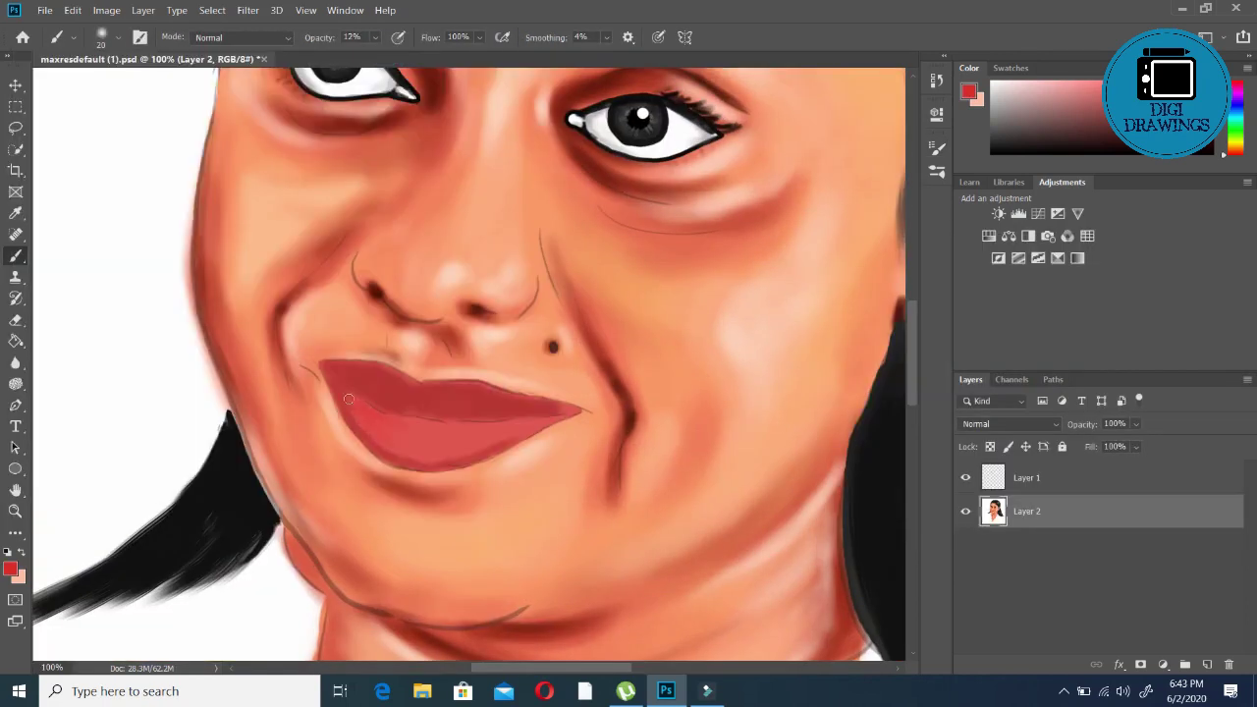
{"action": "mouse_move", "coordinate": [336, 369]}
{"action": "left_mouse_down"}
{"action": "mouse_move", "coordinate": [345, 400]}
{"action": "mouse_move", "coordinate": [388, 397]}
{"action": "left_mouse_up"}
Darken the upper lip and the lower lip's bottom edge with a new 25px brush tip
{"action": "left_click", "coordinate": [101, 37]}
{"action": "scroll", "coordinate": [284, 393], "scroll_direction": "down", "scroll_amount": 5}
{"action": "left_click", "coordinate": [281, 341]}
{"action": "key", "text": "4"}
{"action": "key", "text": "9"}
{"action": "left_click", "coordinate": [101, 37]}
{"action": "double_click", "coordinate": [515, 236]}
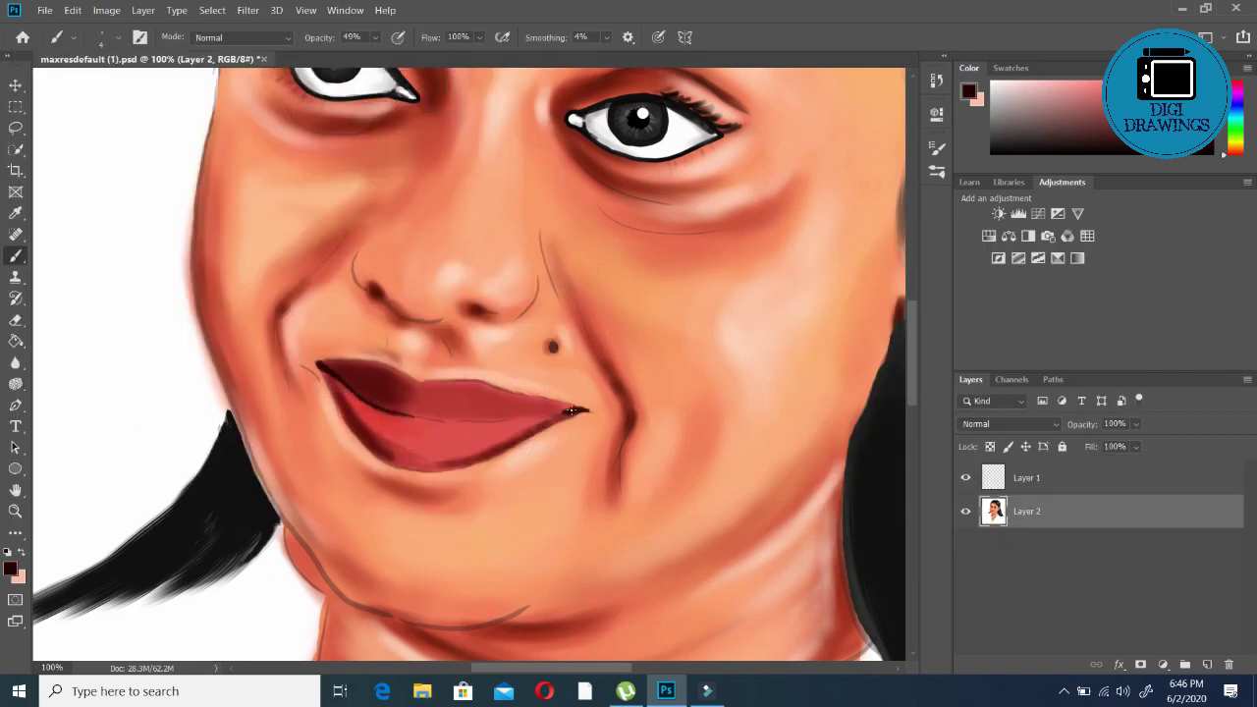
{"action": "key", "text": "bracketleft"}
{"action": "key", "text": "bracketleft"}
{"action": "left_click_drag", "start_coordinate": [371, 395], "coordinate": [359, 399]}
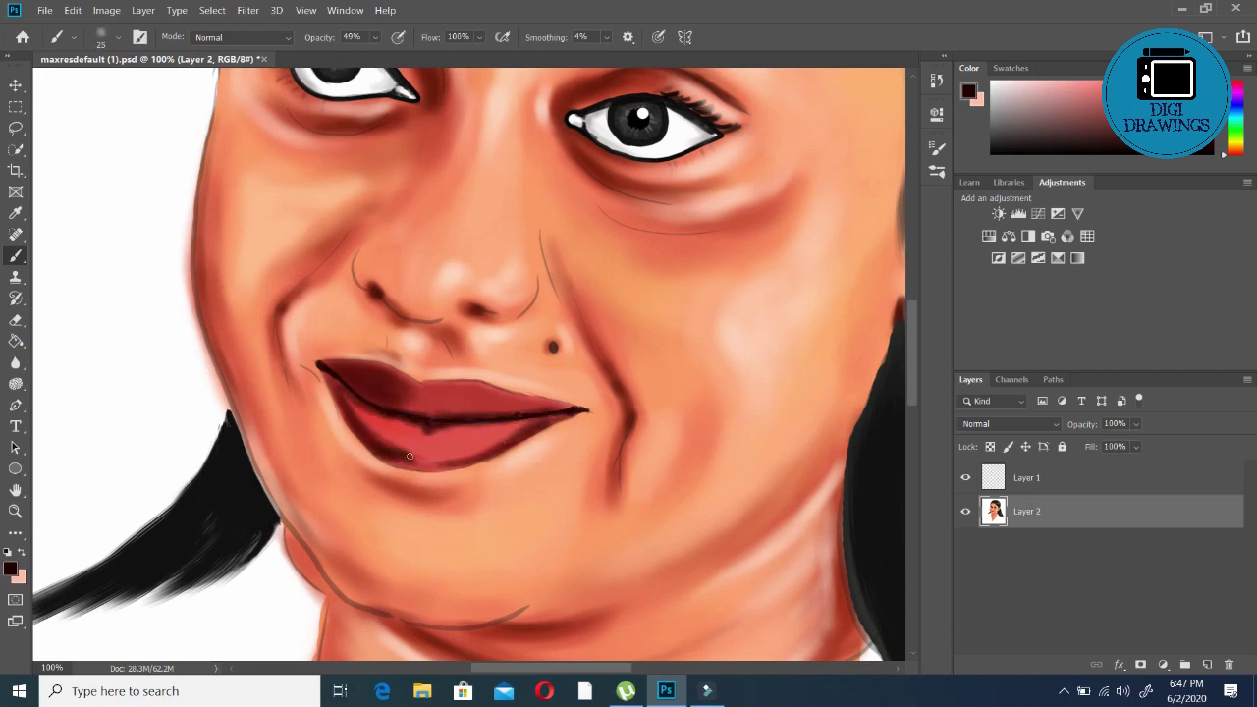
{"action": "left_click_drag", "start_coordinate": [409, 456], "coordinate": [481, 464]}
Paint pink glossy highlights along the lower lip
{"action": "left_click", "coordinate": [10, 568]}
{"action": "key", "text": "7"}
{"action": "key", "text": "4"}
{"action": "left_click_drag", "start_coordinate": [373, 417], "coordinate": [491, 420]}
{"action": "left_click_drag", "start_coordinate": [364, 412], "coordinate": [494, 438]}
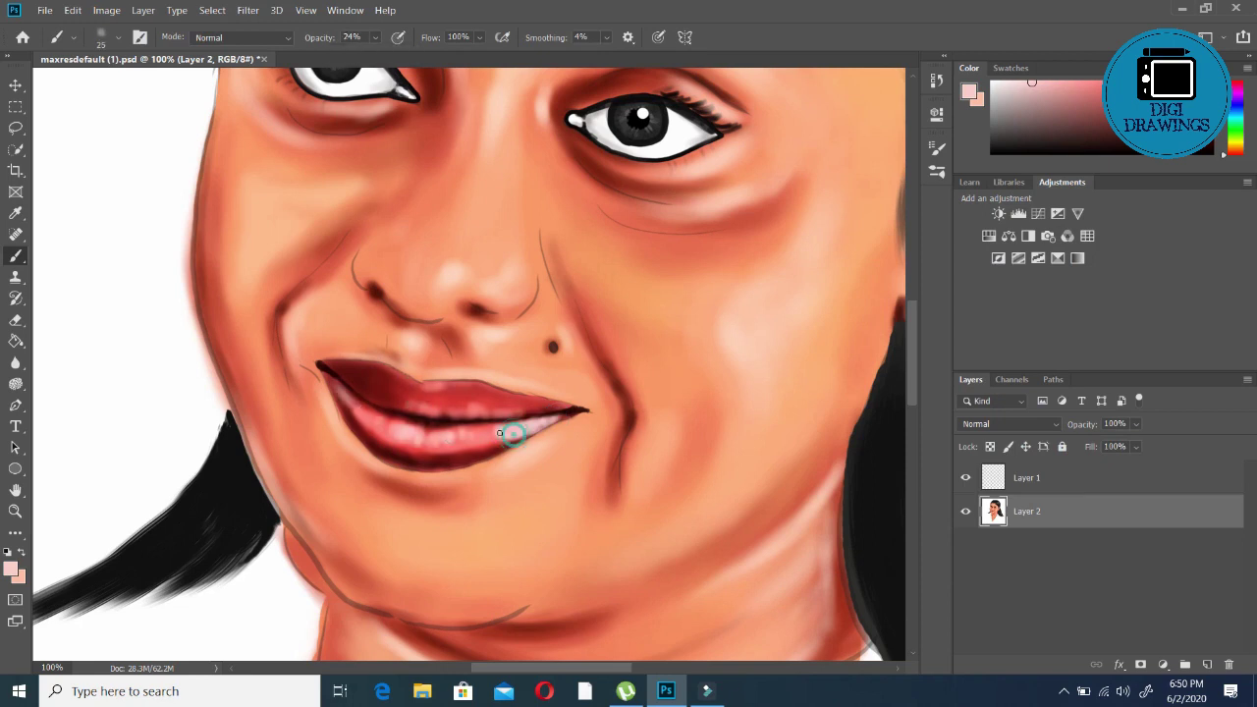
{"action": "left_click_drag", "start_coordinate": [454, 392], "coordinate": [384, 327]}
Darken both corners of the lips with a red-brown colour
{"action": "left_click", "coordinate": [384, 327], "text": "alt"}
{"action": "key", "text": "8"}
{"action": "key", "text": "3"}
{"action": "key", "text": "bracketleft"}
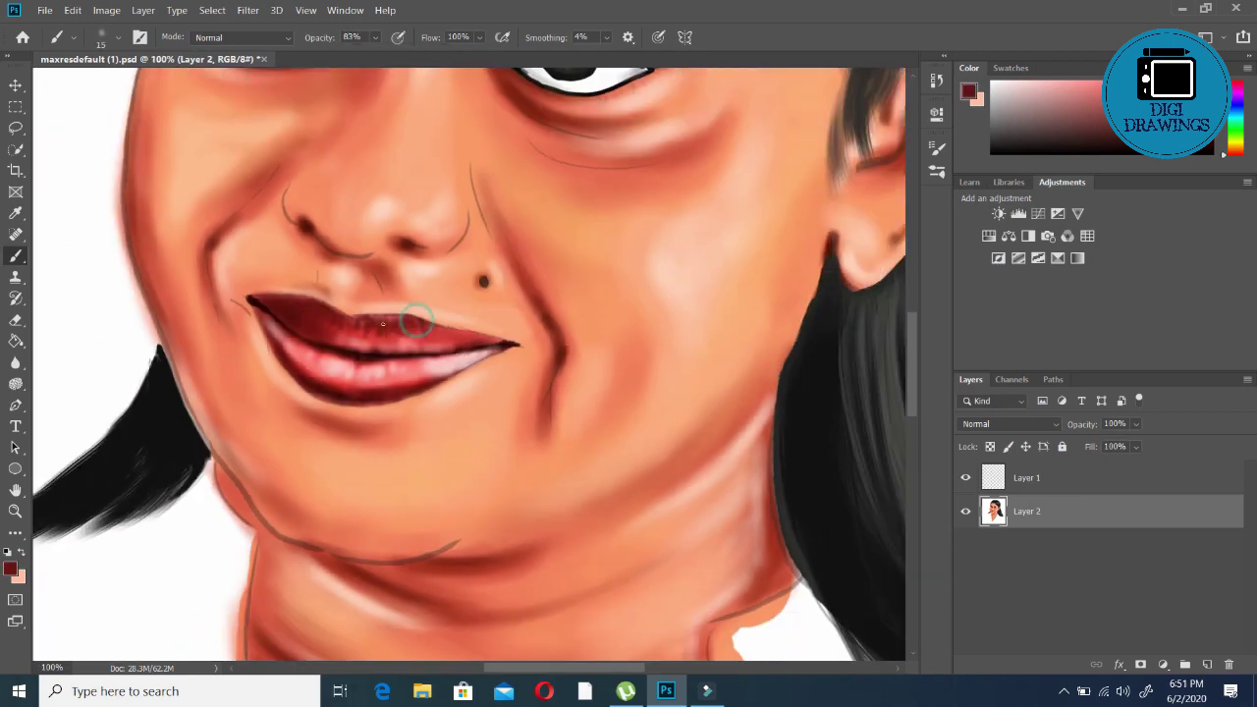
{"action": "left_click", "coordinate": [10, 567]}
{"action": "left_click", "coordinate": [1192, 278]}
{"action": "key", "text": "3"}
{"action": "key", "text": "5"}
{"action": "left_click", "coordinate": [244, 301], "text": "alt"}
{"action": "key", "text": "bracketright"}
{"action": "key", "text": "bracketright"}
{"action": "left_click_drag", "start_coordinate": [518, 342], "coordinate": [535, 327]}
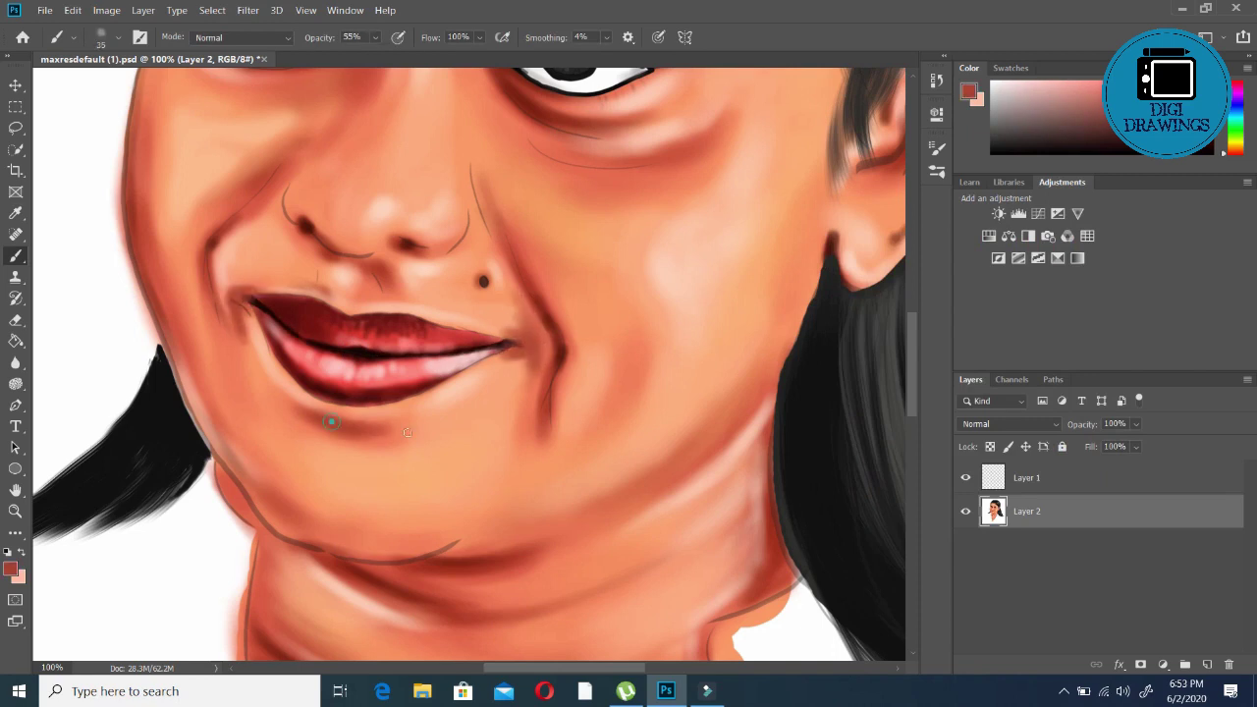
{"action": "scroll", "coordinate": [332, 451], "scroll_direction": "down", "scroll_amount": 1}
{"action": "scroll", "coordinate": [613, 343], "scroll_direction": "up", "scroll_amount": 1}
Add black detail strokes around the eye
{"action": "left_click", "coordinate": [614, 342], "text": "alt"}
{"action": "scroll", "coordinate": [614, 343], "scroll_direction": "up", "scroll_amount": 2}
{"action": "key", "text": "7"}
{"action": "key", "text": "4"}
{"action": "key", "text": "bracketleft"}
{"action": "key", "text": "bracketleft"}
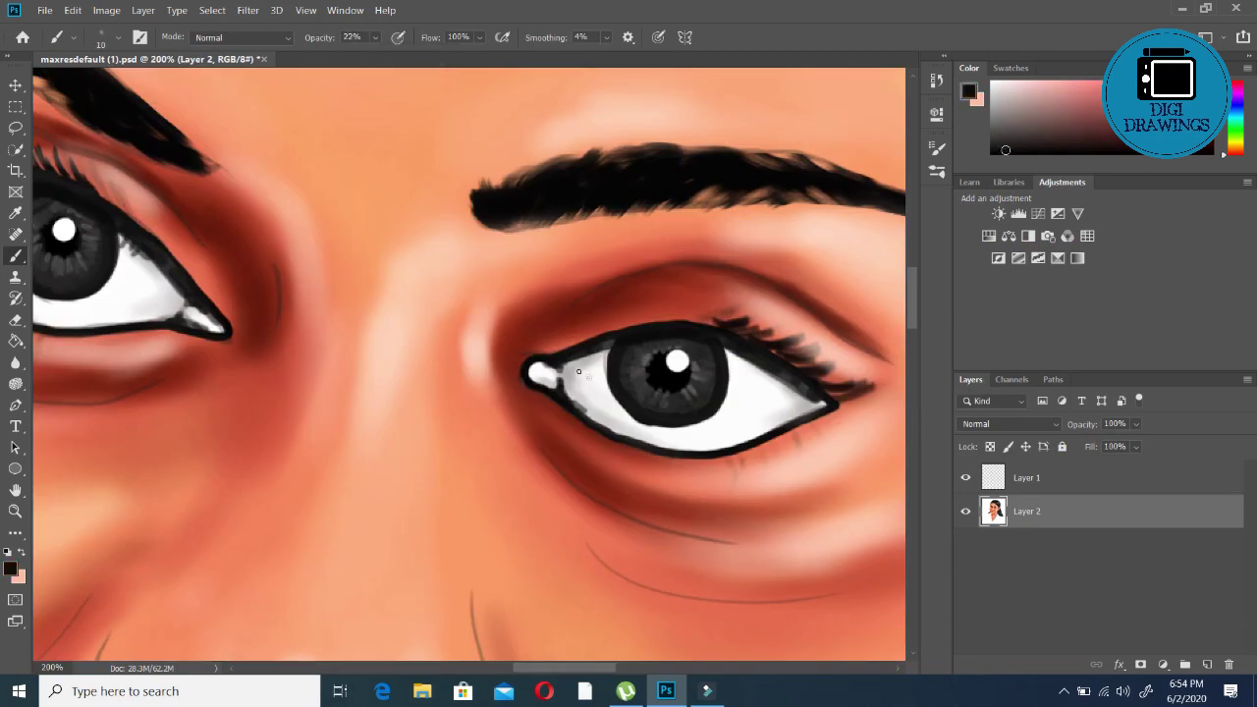
{"action": "left_click_drag", "start_coordinate": [527, 382], "coordinate": [550, 393]}
{"action": "key", "text": "3"}
{"action": "key", "text": "1"}
{"action": "scroll", "coordinate": [586, 303], "scroll_direction": "down", "scroll_amount": 5}
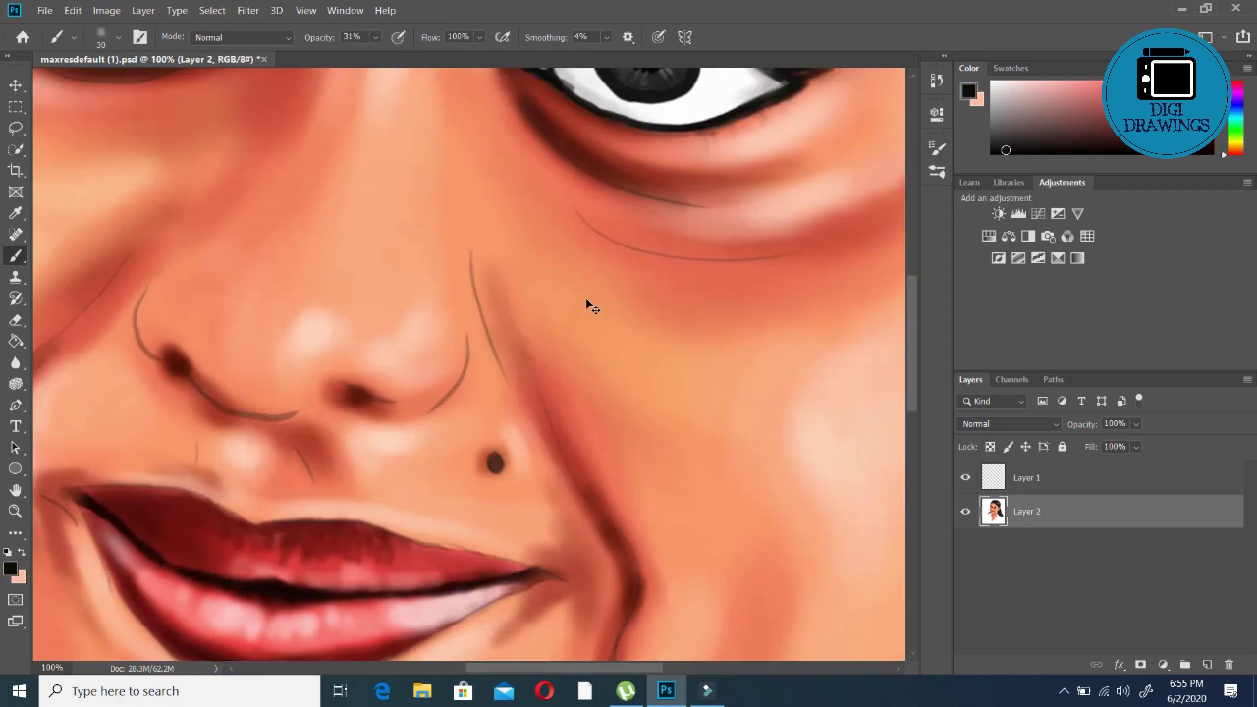
{"action": "left_click_drag", "start_coordinate": [467, 270], "coordinate": [445, 343]}
Darken the nostril contours, the side of the nose and a line along the cheek
{"action": "left_click_drag", "start_coordinate": [150, 364], "coordinate": [157, 295]}
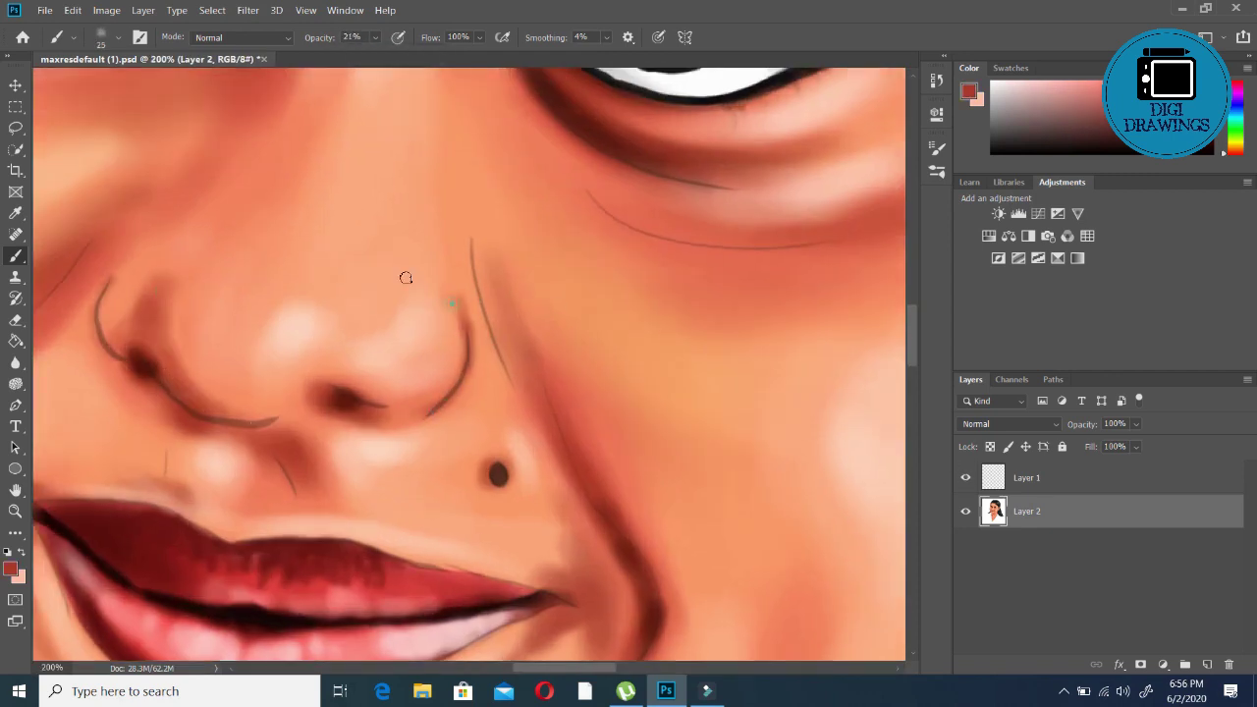
{"action": "left_click_drag", "start_coordinate": [403, 278], "coordinate": [447, 276]}
{"action": "key", "text": "0"}
{"action": "key", "text": "1"}
{"action": "key", "text": "8"}
{"action": "key", "text": "7"}
{"action": "mouse_move", "coordinate": [144, 359]}
{"action": "left_mouse_down"}
{"action": "mouse_move", "coordinate": [280, 432]}
{"action": "mouse_move", "coordinate": [294, 471]}
{"action": "left_mouse_up"}
{"action": "left_click_drag", "start_coordinate": [599, 501], "coordinate": [555, 392]}
Paint solid orange over the left shoulder with a 175px brush at 100% opacity
{"action": "key", "text": "ctrl+0"}
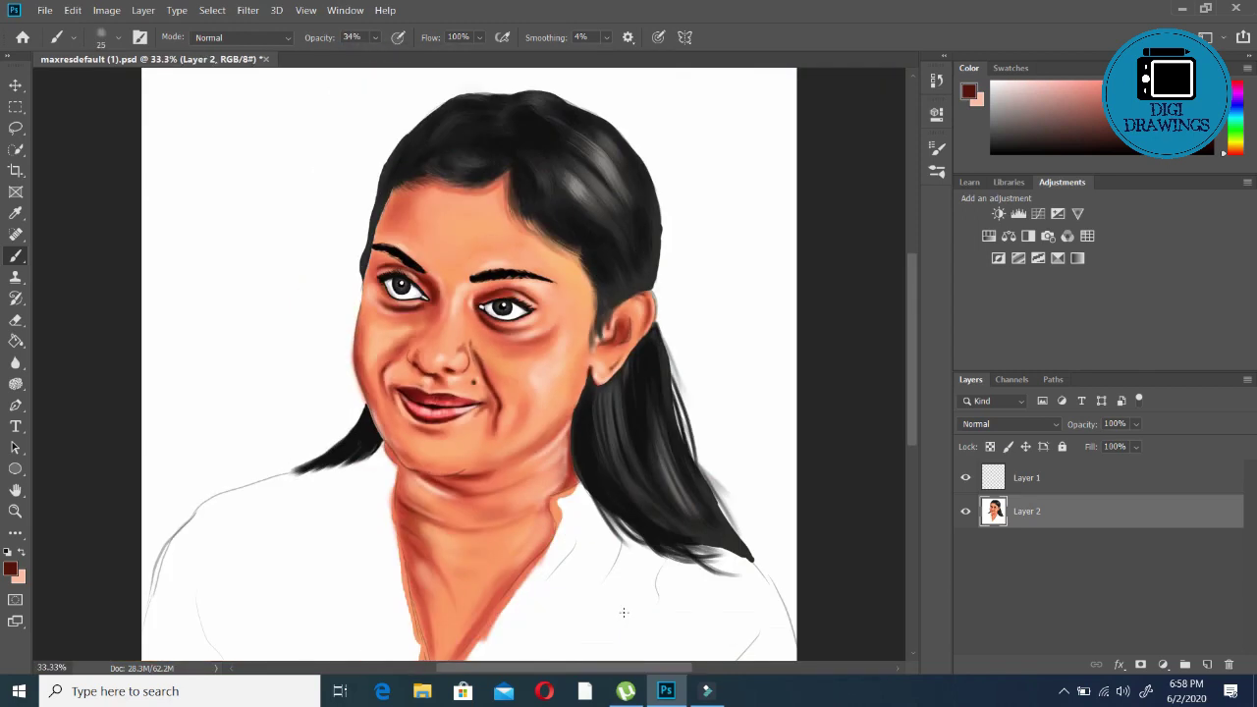
{"action": "left_click", "coordinate": [10, 568]}
{"action": "left_click", "coordinate": [1198, 278]}
{"action": "key", "text": "3"}
{"action": "key", "text": "4"}
{"action": "key", "text": "0"}
{"action": "key", "text": "bracketright"}
{"action": "key", "text": "bracketright"}
{"action": "key", "text": "bracketright"}
{"action": "mouse_move", "coordinate": [177, 314]}
{"action": "left_mouse_down"}
{"action": "mouse_move", "coordinate": [219, 266]}
{"action": "mouse_move", "coordinate": [359, 426]}
{"action": "mouse_move", "coordinate": [707, 595]}
{"action": "mouse_move", "coordinate": [731, 392]}
{"action": "left_mouse_up"}
Fill the right shoulder and the white gap by the left shoulder with orange
{"action": "key", "text": "bracketleft"}
{"action": "key", "text": "bracketleft"}
{"action": "key", "text": "bracketleft"}
{"action": "scroll", "coordinate": [732, 393], "scroll_direction": "right", "scroll_amount": 3}
{"action": "mouse_move", "coordinate": [688, 441]}
{"action": "left_mouse_down"}
{"action": "mouse_move", "coordinate": [505, 244]}
{"action": "mouse_move", "coordinate": [776, 393]}
{"action": "left_mouse_up"}
{"action": "left_click_drag", "start_coordinate": [229, 221], "coordinate": [118, 187]}
{"action": "scroll", "coordinate": [442, 343], "scroll_direction": "up", "scroll_amount": 2}
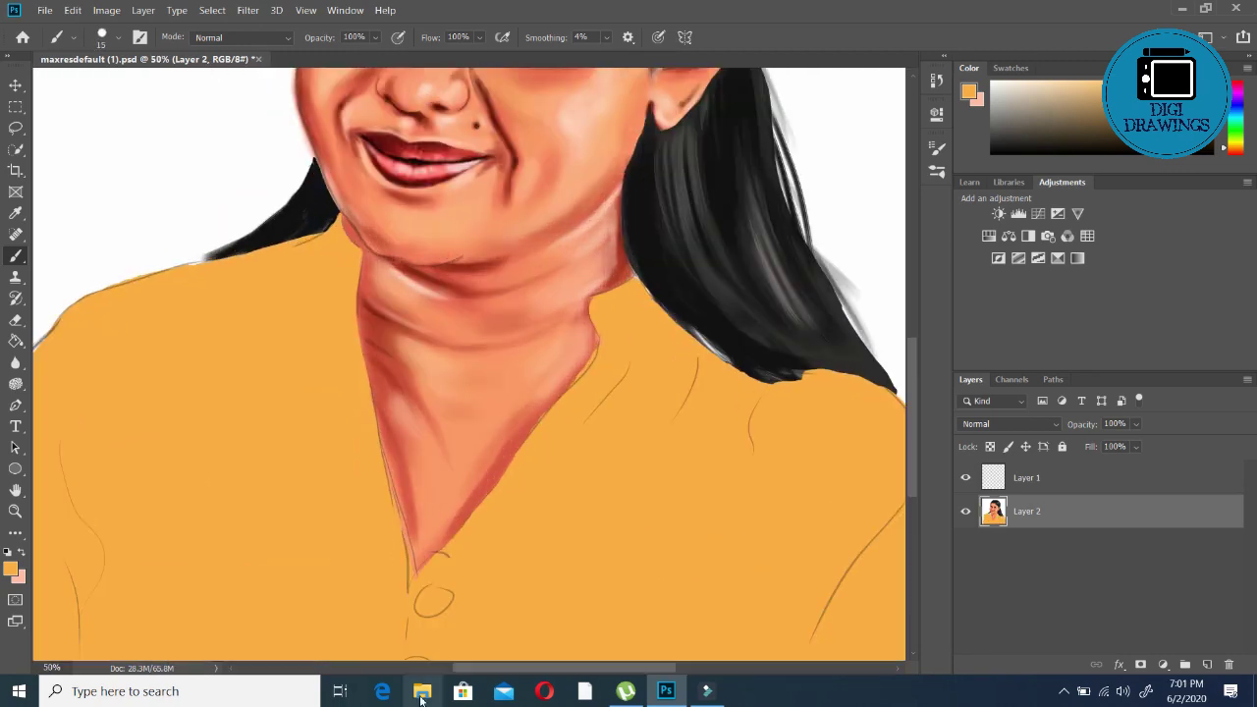
{"action": "scroll", "coordinate": [442, 344], "scroll_direction": "left", "scroll_amount": 3}
Paint darker fold shadows across the top at 39% opacity
{"action": "key", "text": "3"}
{"action": "key", "text": "9"}
{"action": "key", "text": "bracketright"}
{"action": "key", "text": "bracketright"}
{"action": "key", "text": "bracketright"}
{"action": "left_click_drag", "start_coordinate": [260, 505], "coordinate": [253, 324]}
{"action": "left_click_drag", "start_coordinate": [815, 196], "coordinate": [746, 373]}
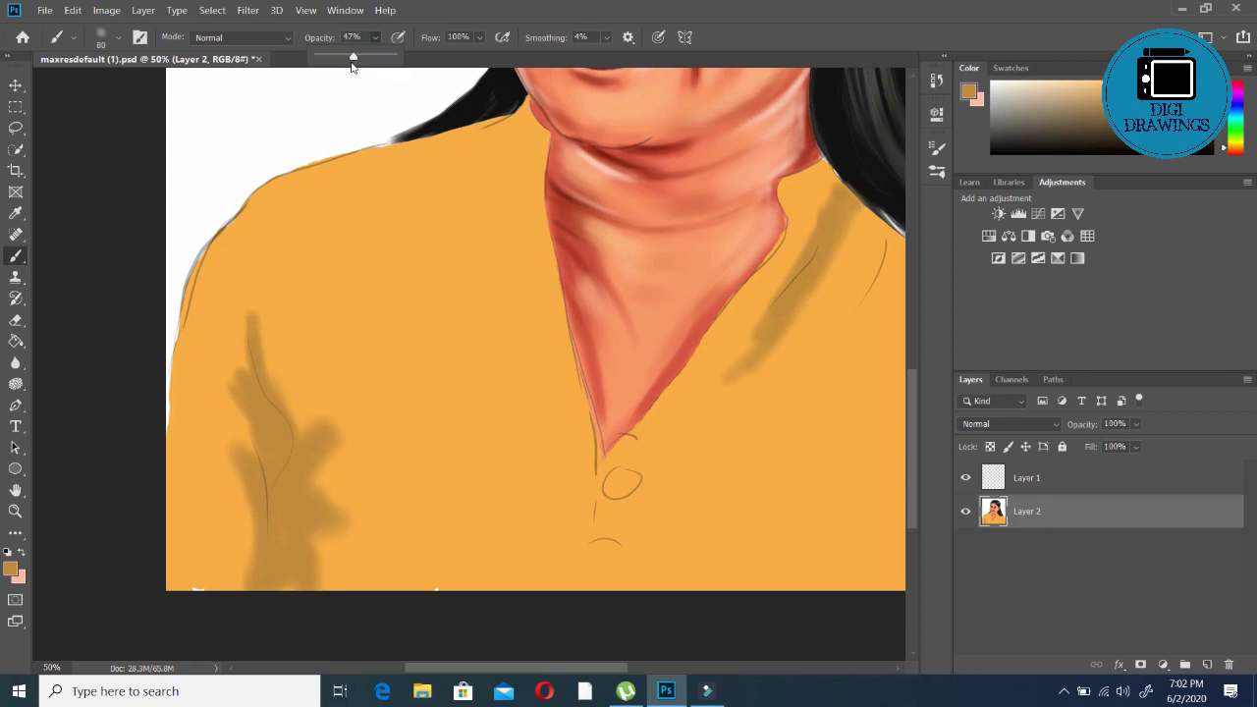
{"action": "left_click_drag", "start_coordinate": [864, 216], "coordinate": [520, 354]}
{"action": "left_click_drag", "start_coordinate": [490, 137], "coordinate": [426, 294]}
{"action": "scroll", "coordinate": [458, 333], "scroll_direction": "right", "scroll_amount": 3}
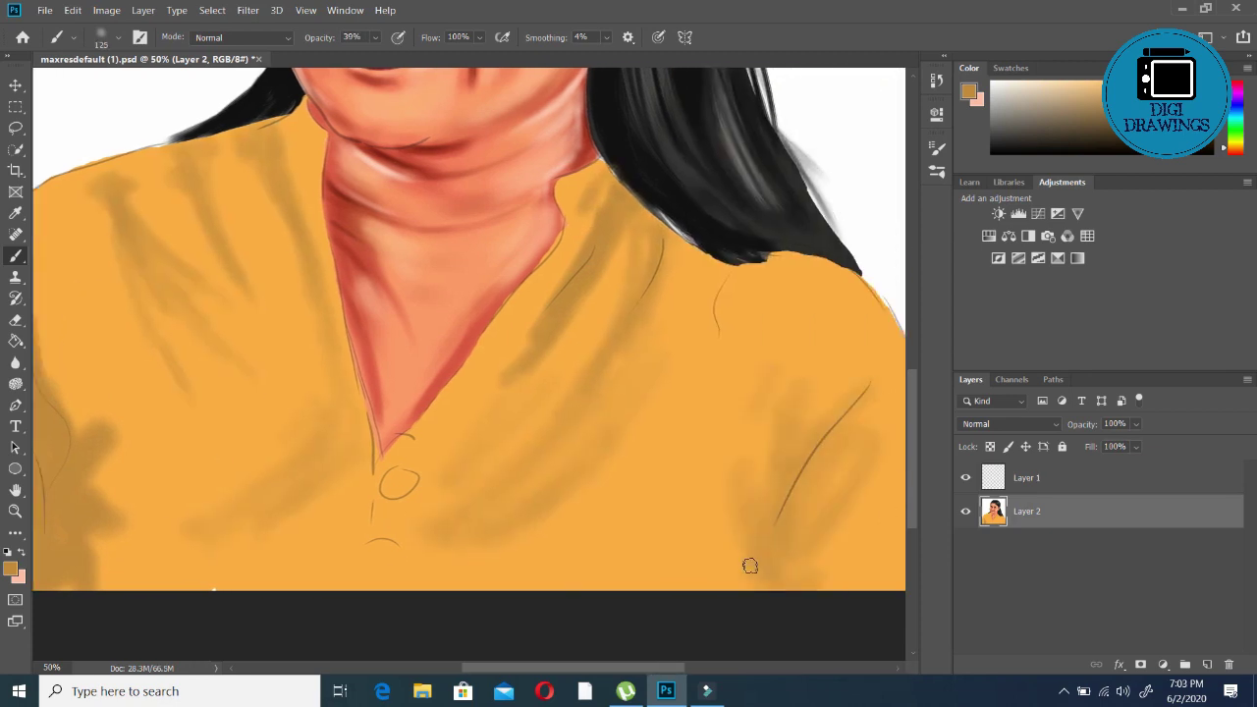
Sample a lighter shirt tone and brush pale highlights across the top
{"action": "key", "text": "ctrl+minus"}
{"action": "key", "text": "i"}
{"action": "left_click", "coordinate": [264, 257]}
{"action": "left_click", "coordinate": [10, 567]}
{"action": "key", "text": "Return"}
{"action": "key", "text": "b"}
{"action": "left_click_drag", "start_coordinate": [284, 216], "coordinate": [147, 432]}
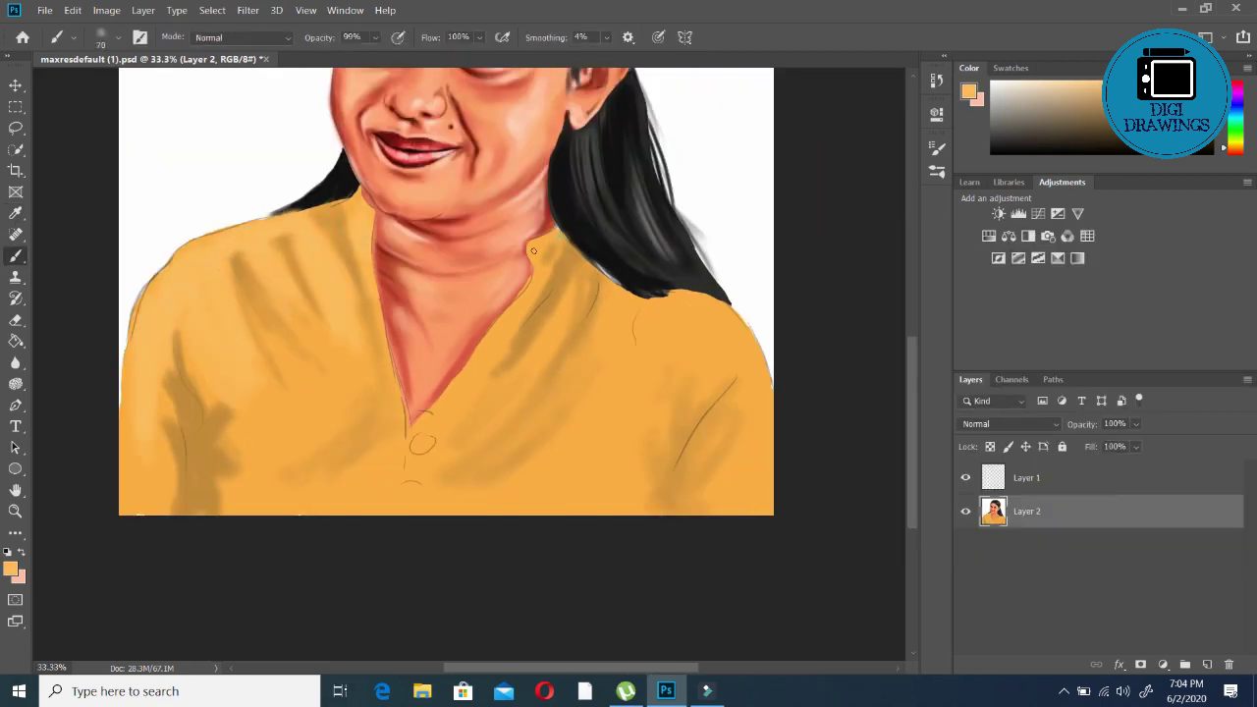
{"action": "left_click_drag", "start_coordinate": [550, 235], "coordinate": [452, 452]}
{"action": "left_click_drag", "start_coordinate": [766, 324], "coordinate": [453, 355]}
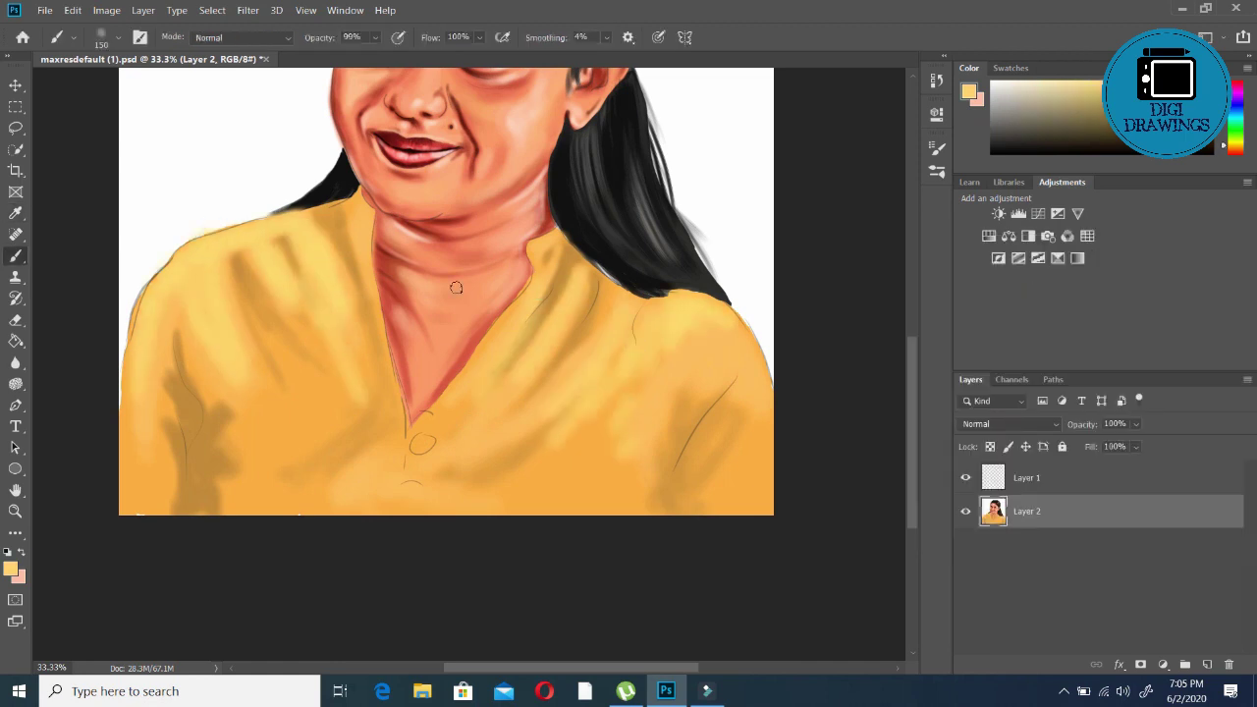
Dot two dark brown buttons below the neckline
{"action": "key", "text": "bracketleft"}
{"action": "key", "text": "bracketleft"}
{"action": "left_click", "coordinate": [450, 125], "text": "alt"}
{"action": "left_click", "coordinate": [421, 445]}
{"action": "left_click", "coordinate": [410, 492]}
Outline the neckline, placket and sleeve creases with a bristle brush at 58%
{"action": "right_click", "coordinate": [400, 405]}
{"action": "double_click", "coordinate": [108, 331]}
{"action": "key", "text": "5"}
{"action": "key", "text": "8"}
{"action": "left_click_drag", "start_coordinate": [176, 348], "coordinate": [186, 509]}
{"action": "left_click_drag", "start_coordinate": [424, 412], "coordinate": [402, 501]}
{"action": "left_click_drag", "start_coordinate": [530, 255], "coordinate": [424, 414]}
{"action": "left_click_drag", "start_coordinate": [365, 192], "coordinate": [405, 408]}
{"action": "left_click_drag", "start_coordinate": [412, 413], "coordinate": [373, 346]}
{"action": "left_click_drag", "start_coordinate": [674, 320], "coordinate": [635, 429]}
{"action": "left_click_drag", "start_coordinate": [295, 139], "coordinate": [294, 290]}
Paint dark hair strands over the shoulder at 100% opacity
{"action": "scroll", "coordinate": [295, 290], "scroll_direction": "up", "scroll_amount": 1}
{"action": "right_click", "coordinate": [294, 290]}
{"action": "key", "text": "Escape"}
{"action": "key", "text": "0"}
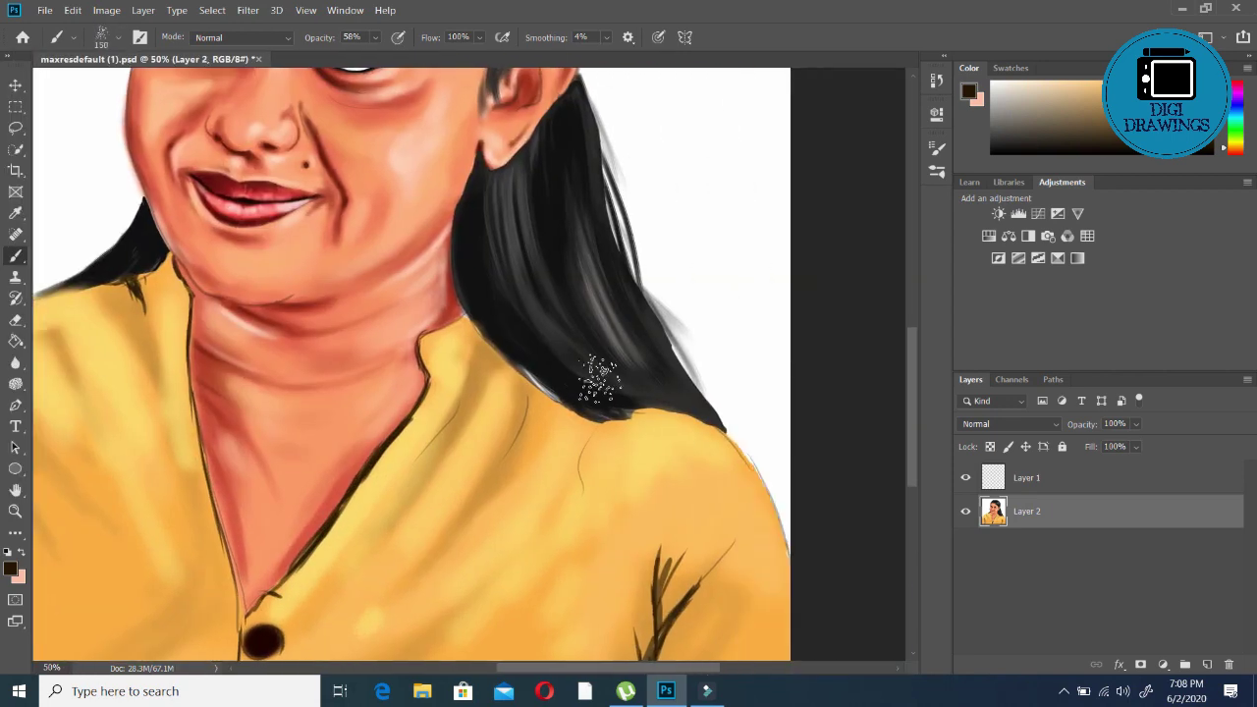
{"action": "left_click_drag", "start_coordinate": [471, 314], "coordinate": [491, 375]}
{"action": "left_click_drag", "start_coordinate": [589, 383], "coordinate": [687, 432]}
{"action": "scroll", "coordinate": [154, 246], "scroll_direction": "down", "scroll_amount": 1}
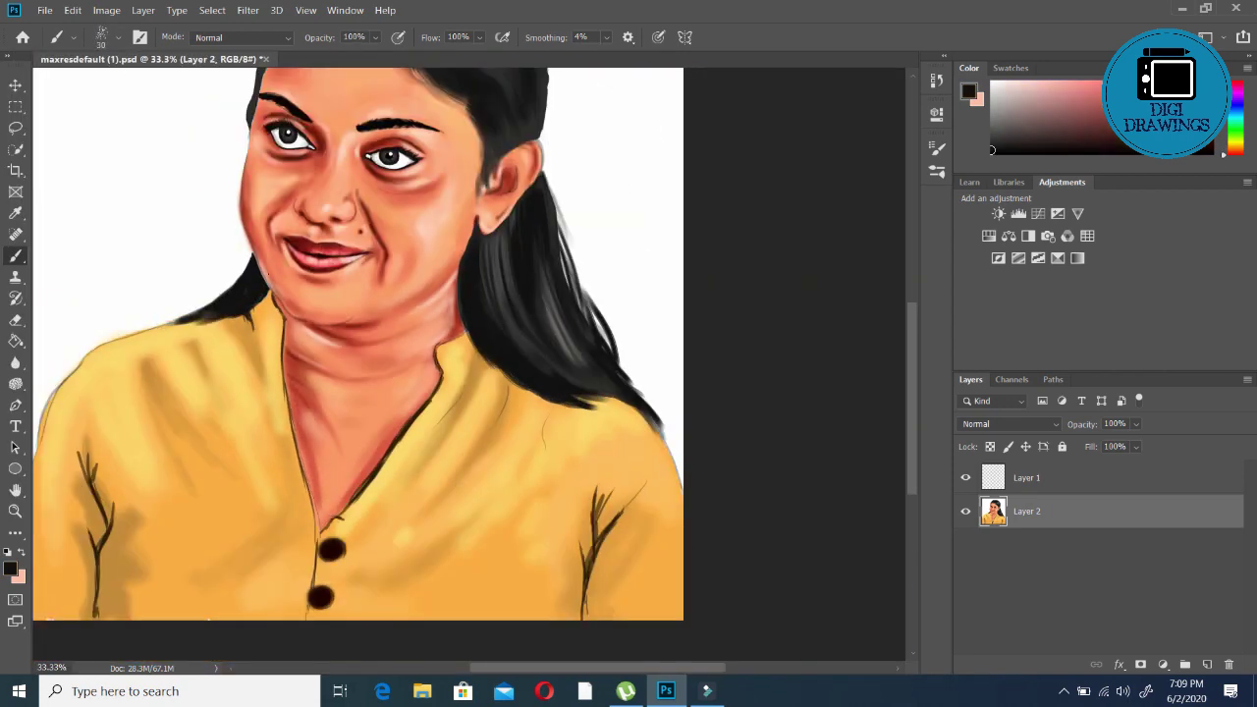
{"action": "scroll", "coordinate": [154, 246], "scroll_direction": "up", "scroll_amount": 1}
{"action": "scroll", "coordinate": [154, 247], "scroll_direction": "up", "scroll_amount": 1}
{"action": "right_click", "coordinate": [153, 209]}
Switch to a soft brush tip with a smaller size and lower opacity
{"action": "key", "text": "ctrl+minus"}
{"action": "key", "text": "0"}
{"action": "key", "text": "9"}
{"action": "left_click", "coordinate": [101, 38]}
{"action": "key", "text": "Return"}
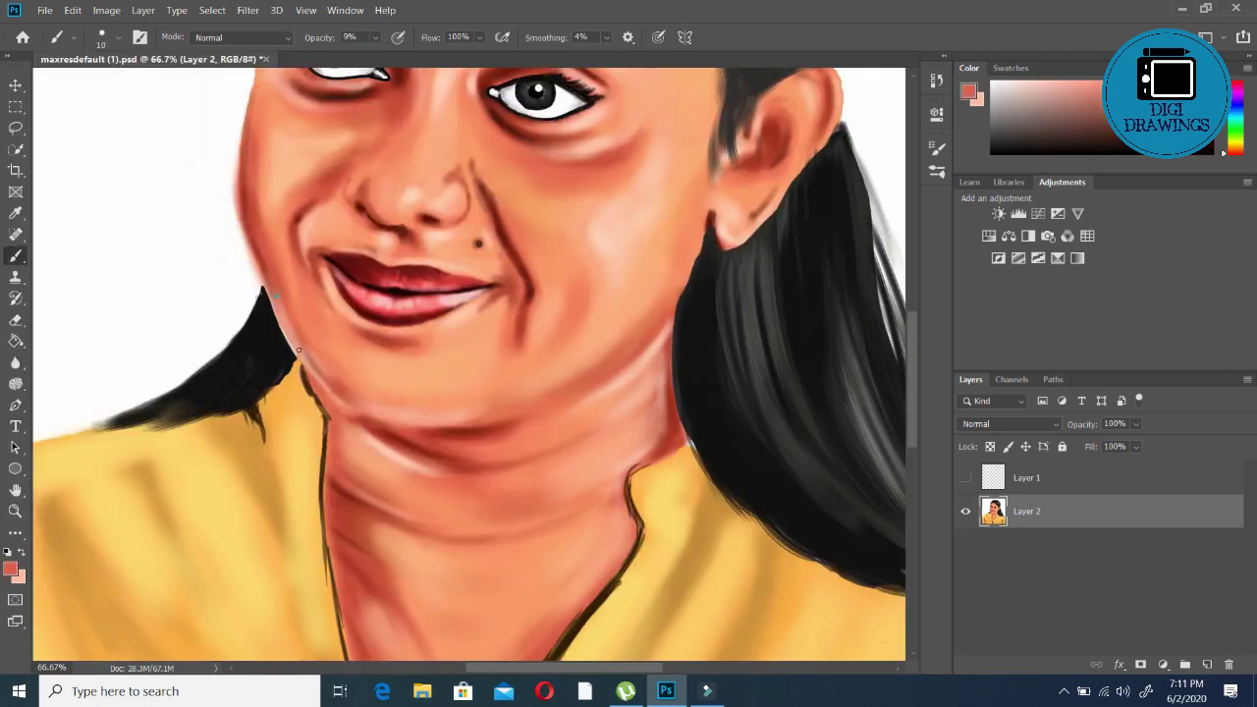
At 36% opacity, shade dark red-brown under the chin and along the jawline
{"action": "key", "text": "ctrl+plus"}
{"action": "key", "text": "3"}
{"action": "key", "text": "6"}
{"action": "left_click_drag", "start_coordinate": [481, 410], "coordinate": [294, 398]}
{"action": "left_click_drag", "start_coordinate": [236, 349], "coordinate": [262, 406]}
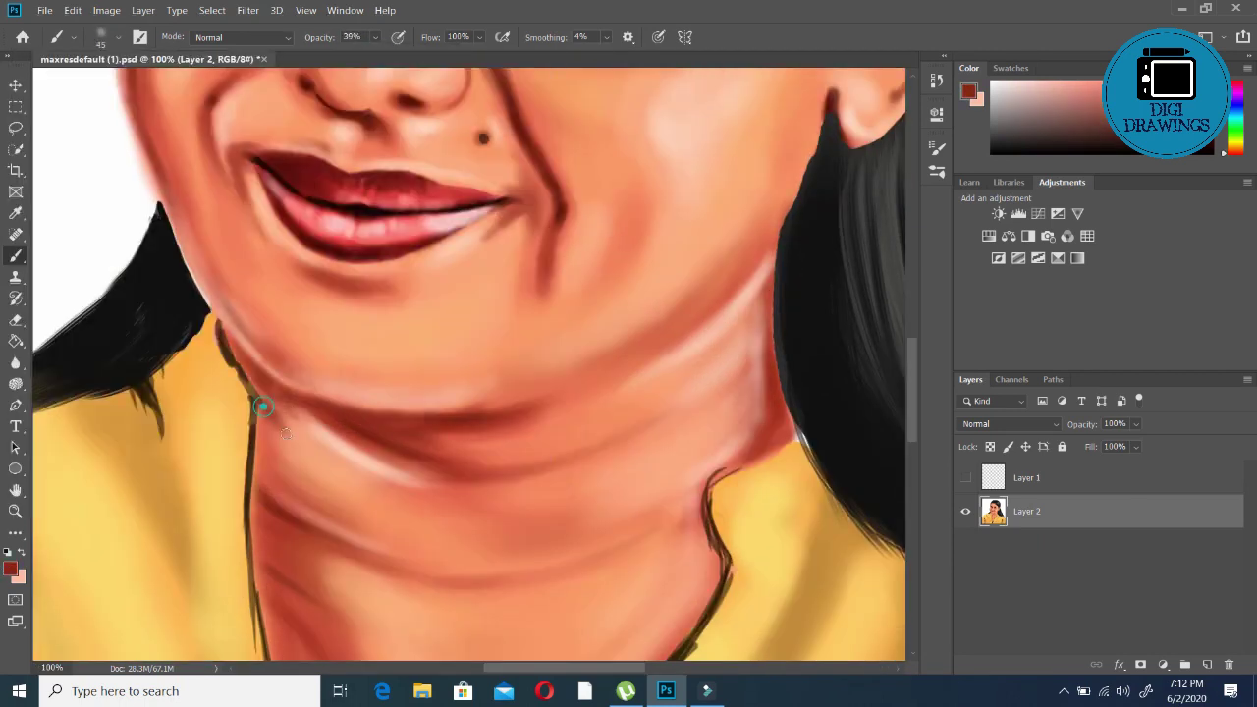